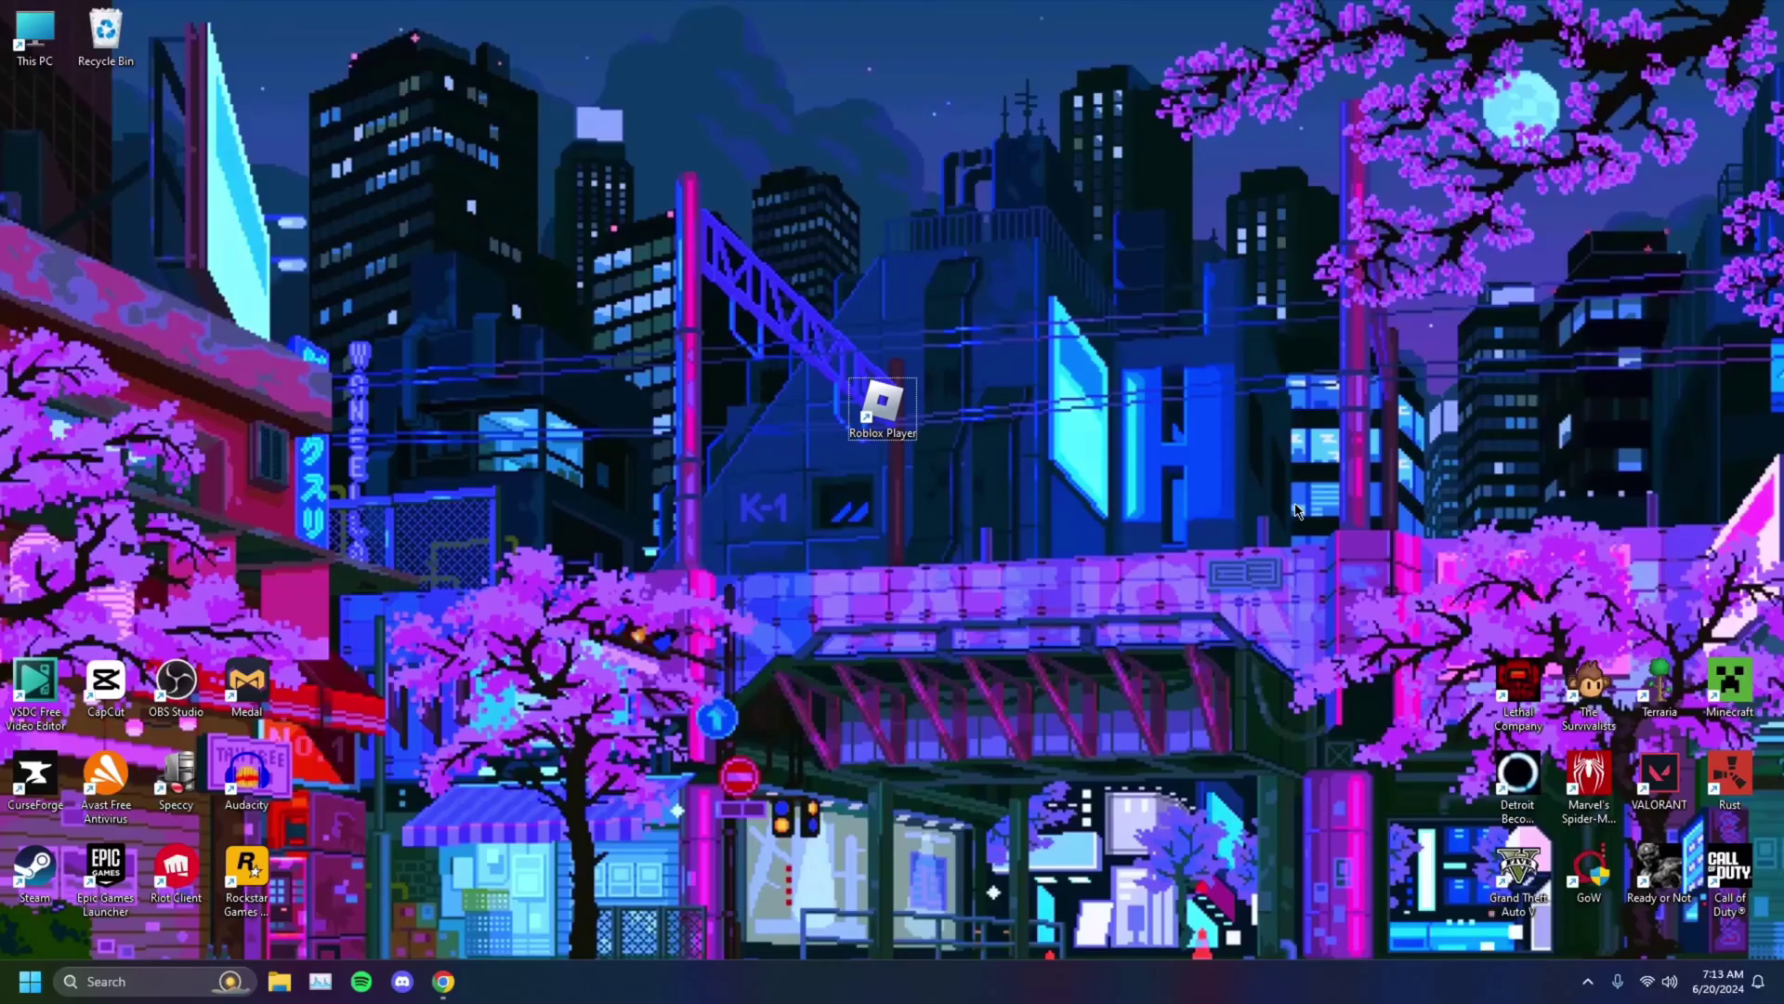
Set the Roblox Player shortcut to run in Windows 8 compatibility mode and apply it
{"action": "right_click", "coordinate": [885, 423]}
{"action": "left_click", "coordinate": [962, 726]}
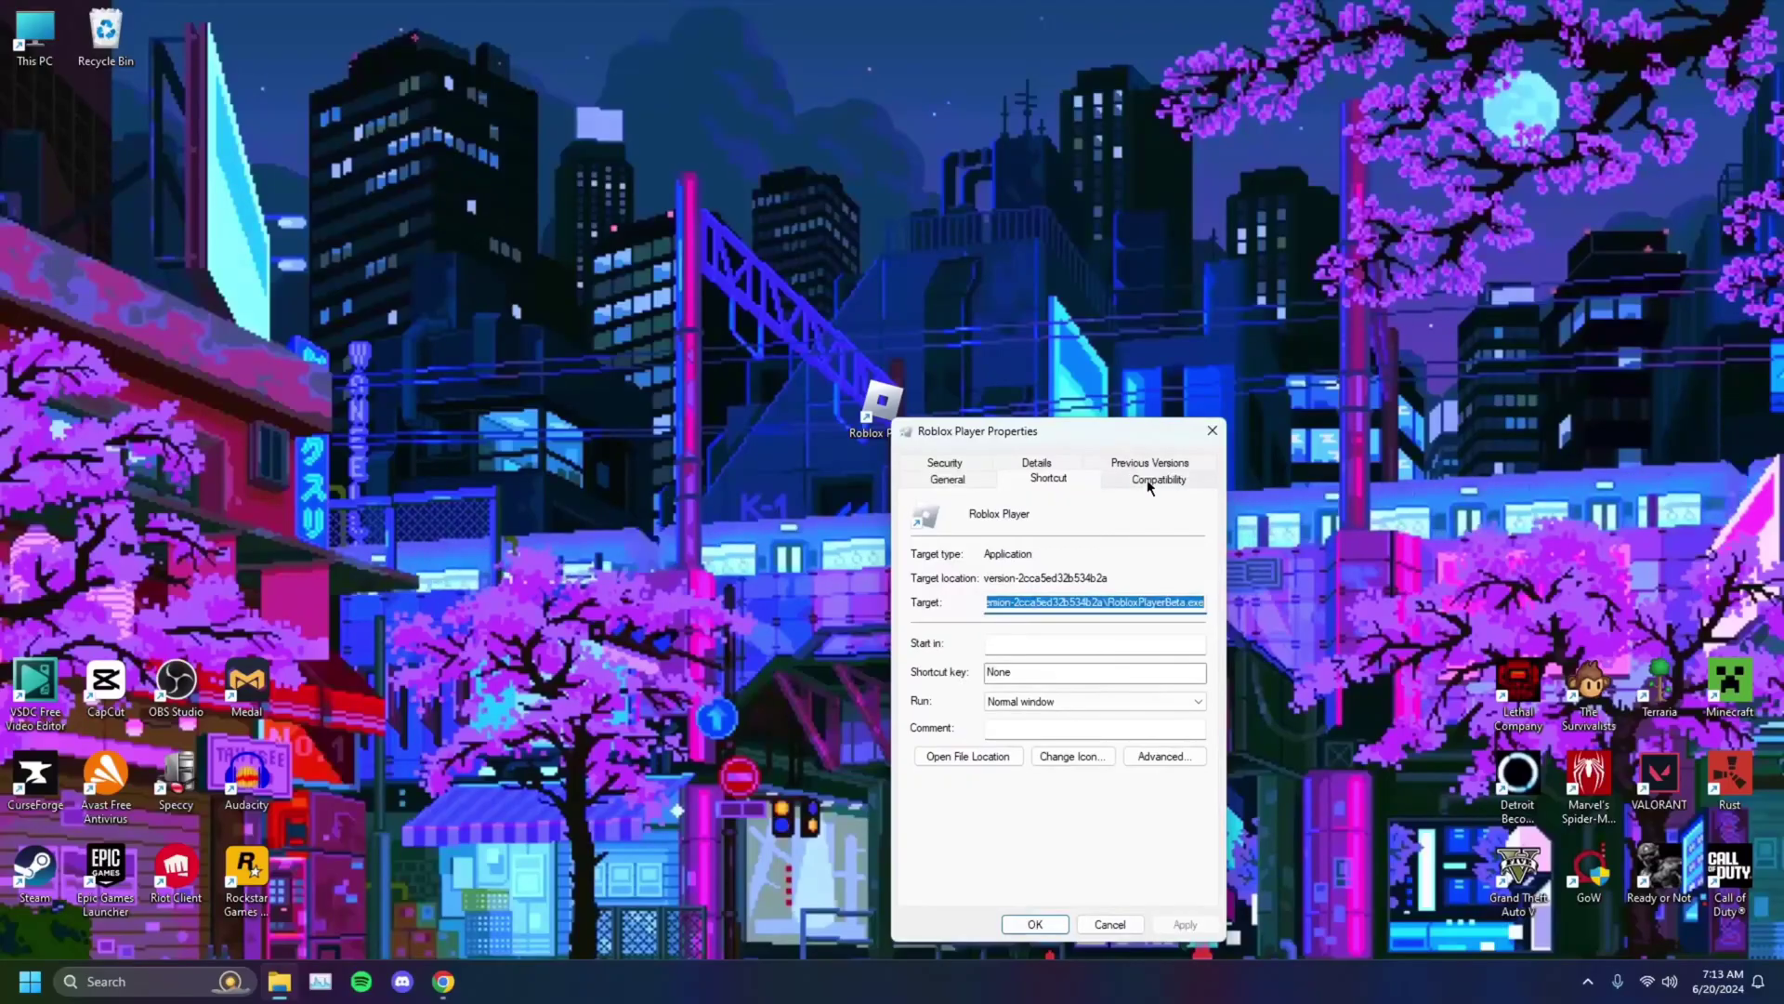
{"action": "left_click", "coordinate": [1124, 477]}
{"action": "left_click_drag", "start_coordinate": [1102, 441], "coordinate": [961, 197]}
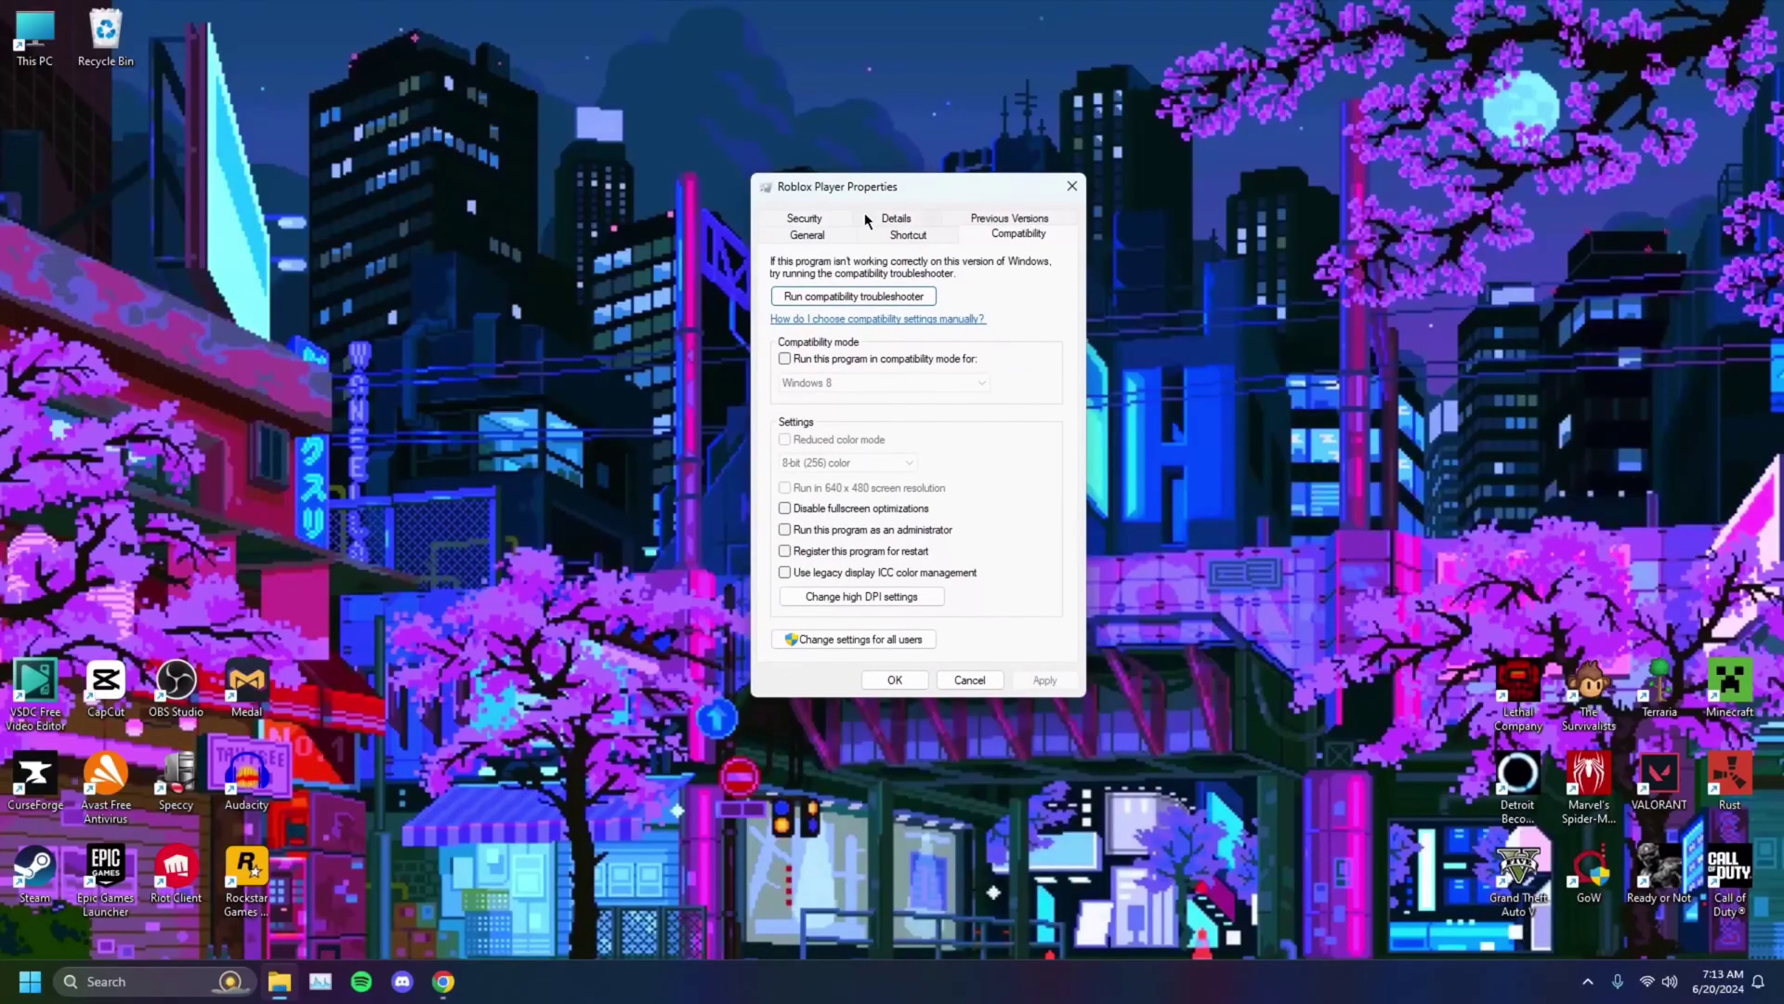
{"action": "left_click", "coordinate": [833, 362]}
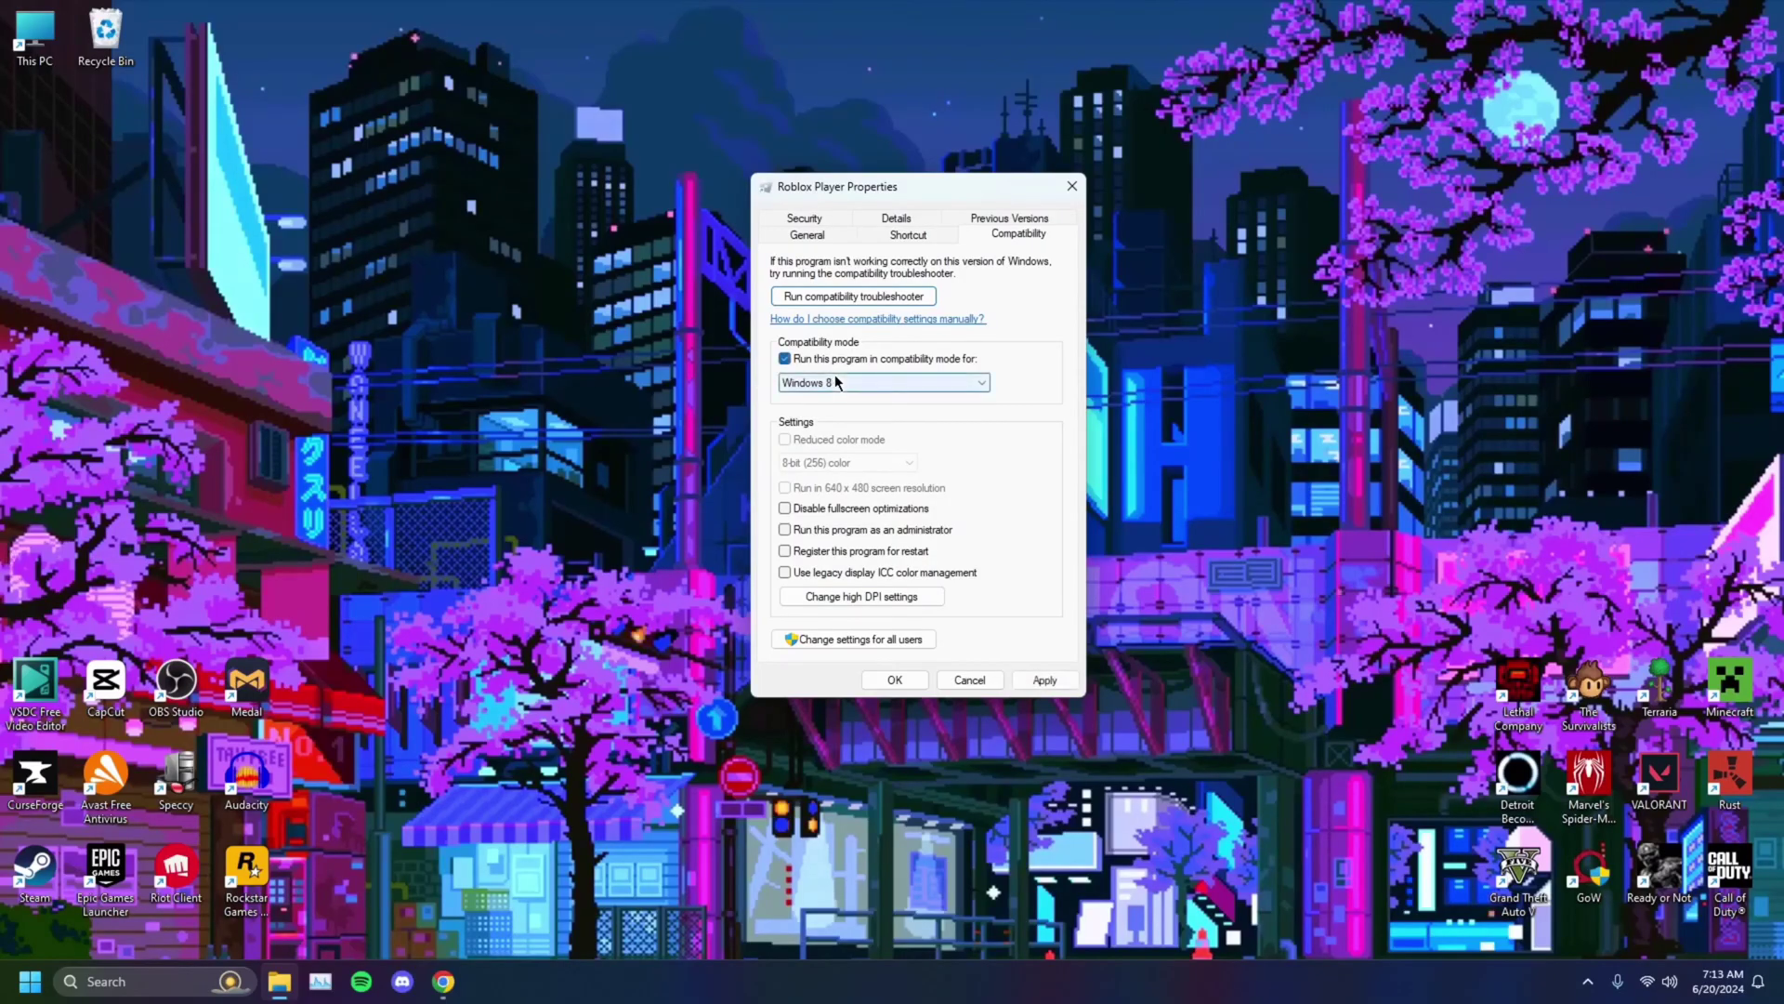
{"action": "left_click", "coordinate": [836, 382]}
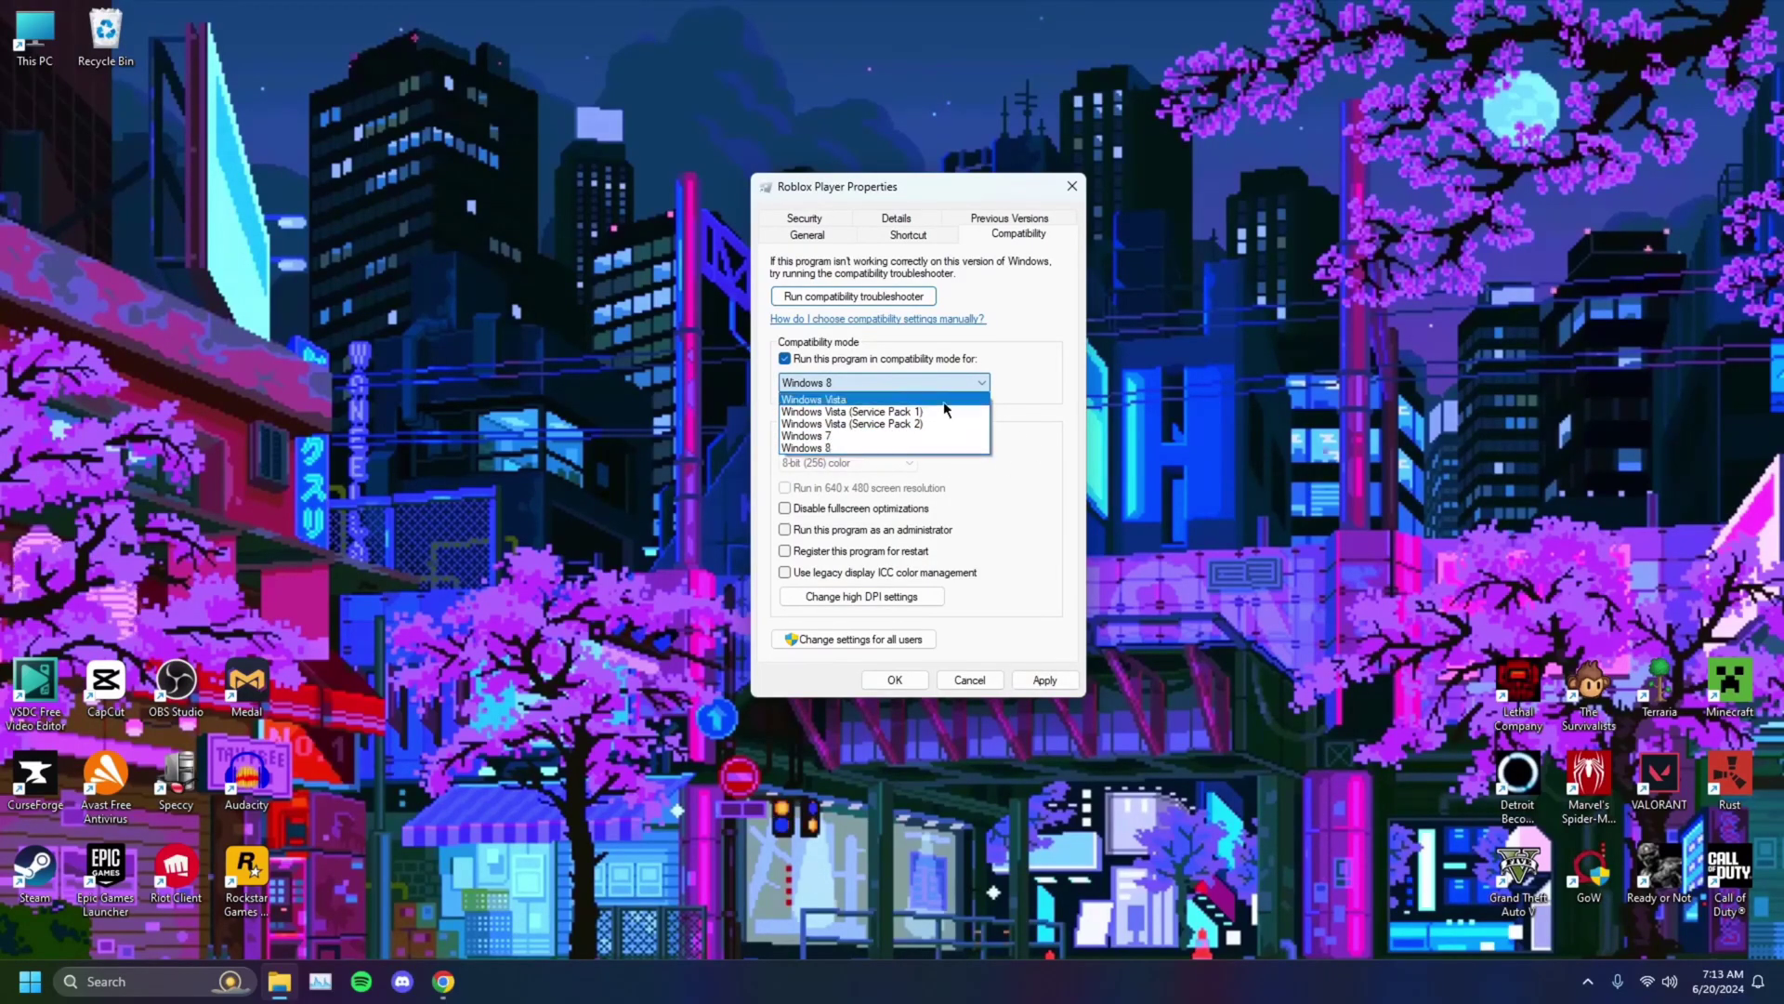
{"action": "left_click", "coordinate": [867, 448]}
{"action": "left_click", "coordinate": [1045, 679]}
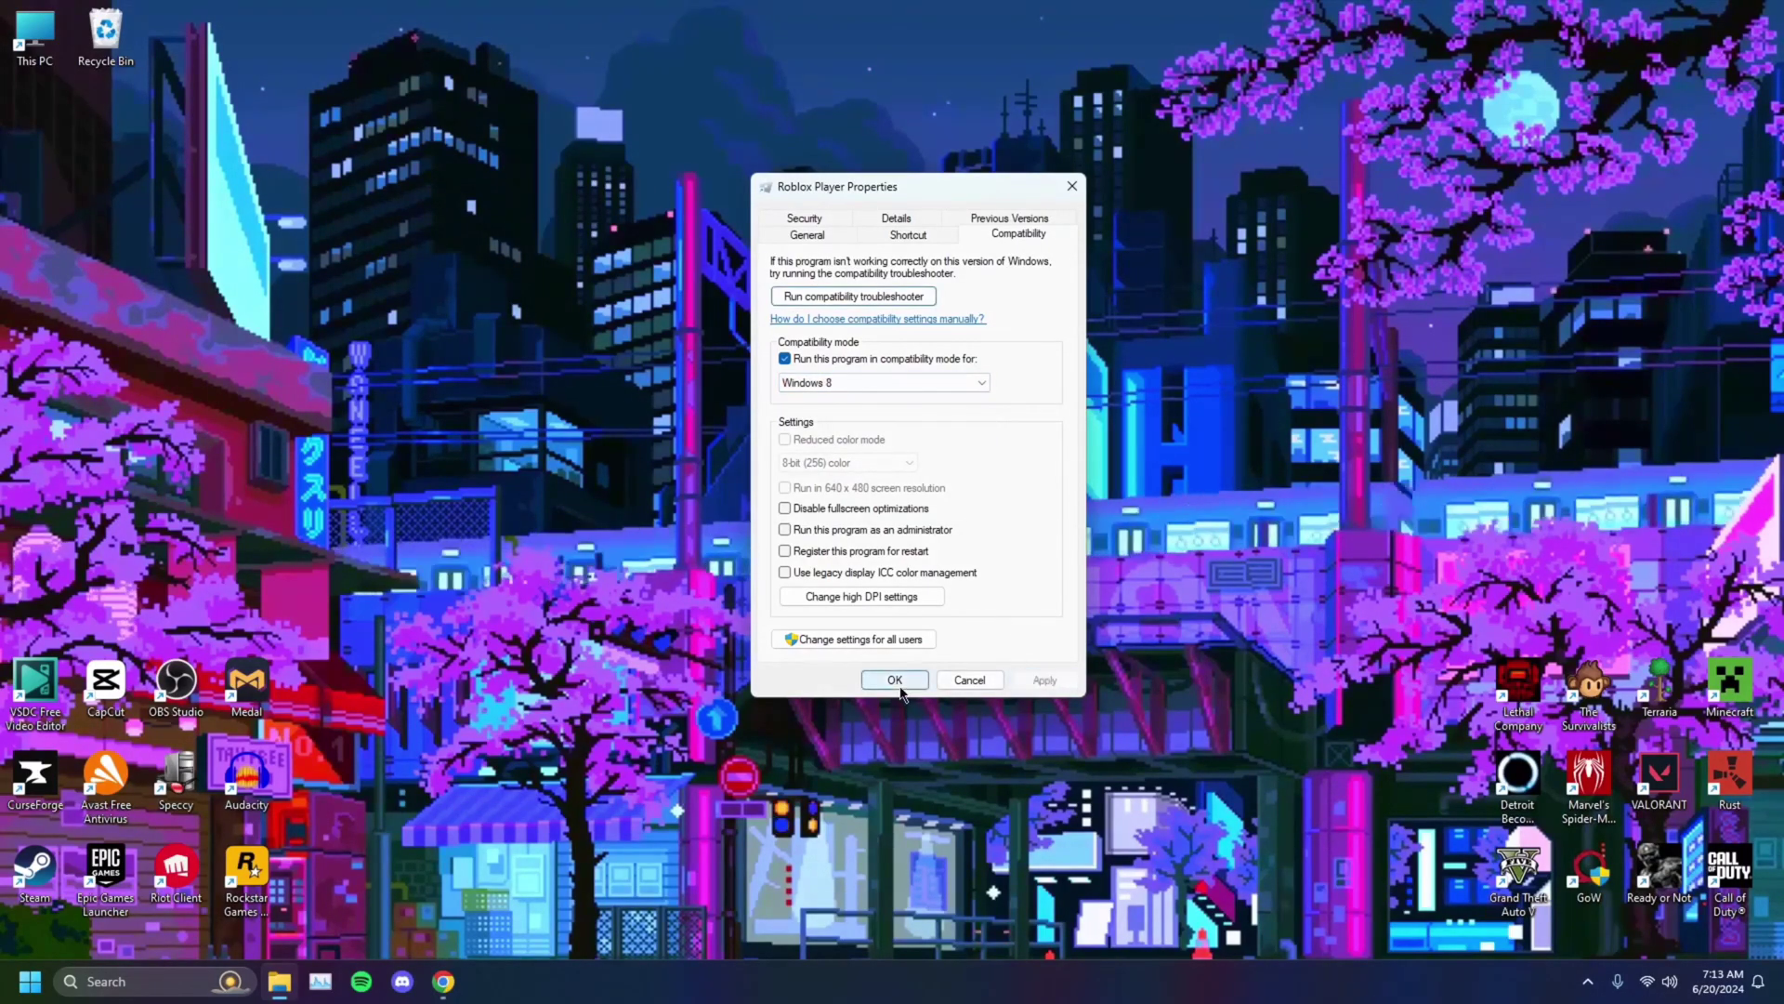
{"action": "left_click", "coordinate": [894, 679]}
Reopen Roblox Player's properties to confirm the compatibility setting, then close them
{"action": "right_click", "coordinate": [887, 433]}
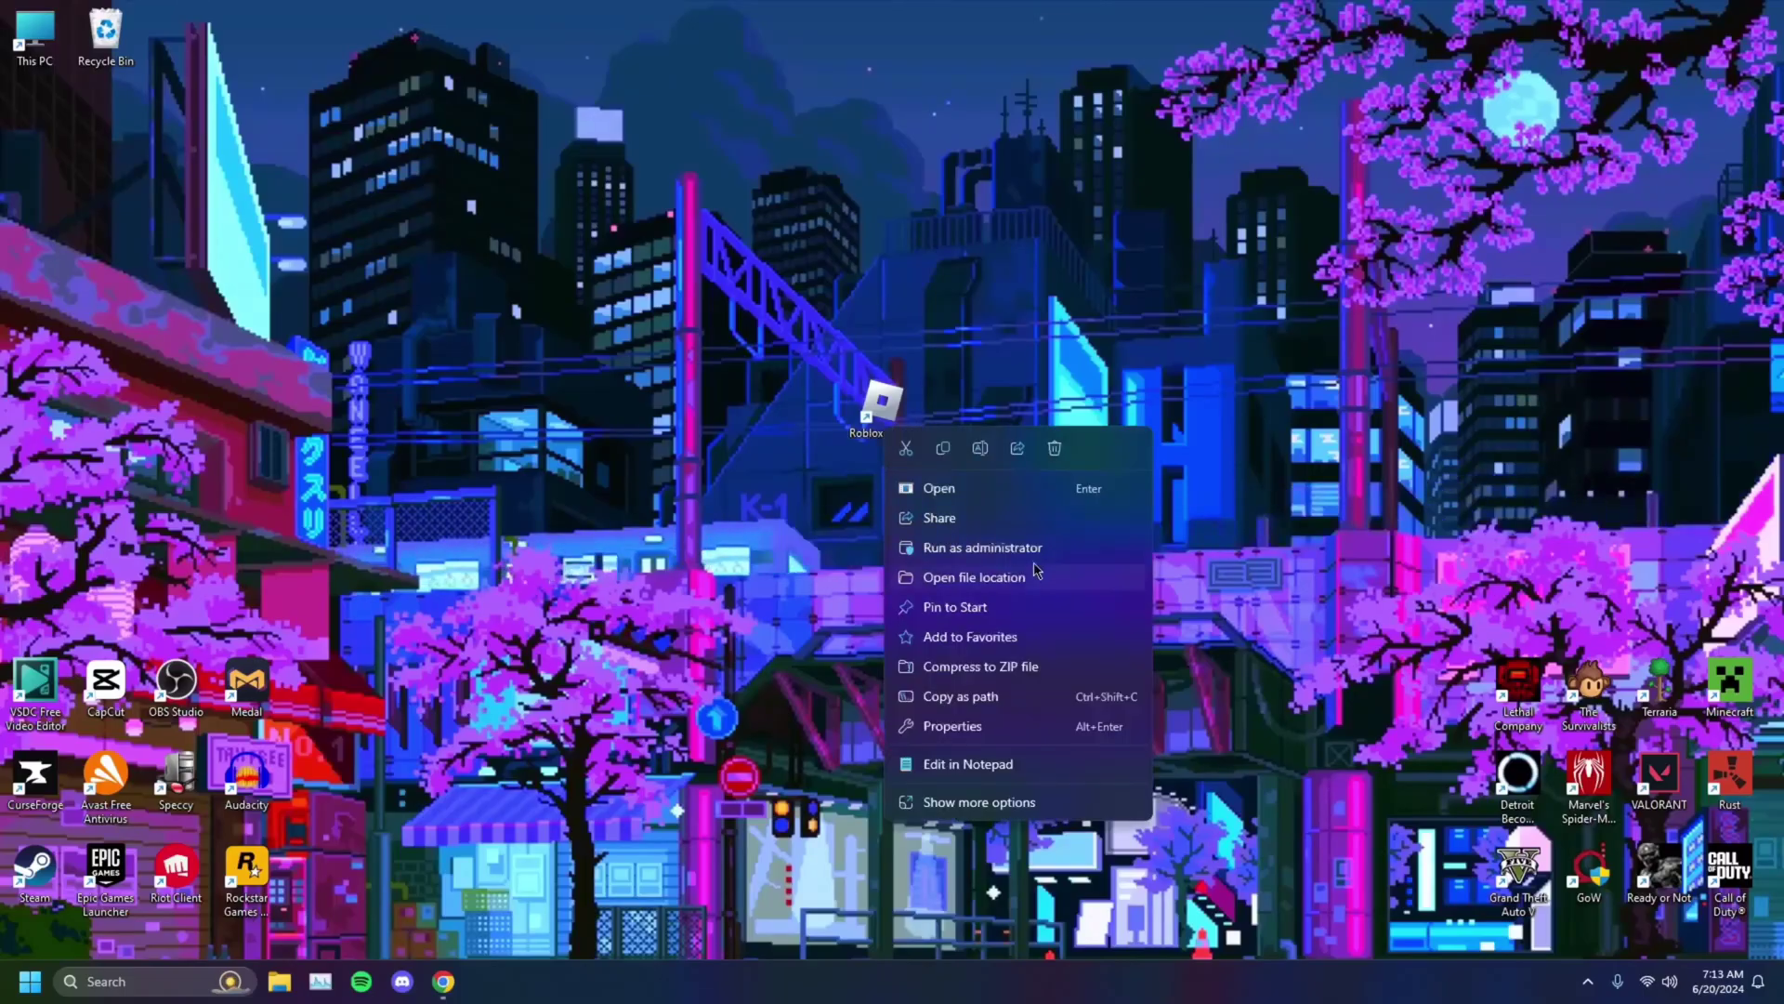
{"action": "left_click", "coordinate": [971, 722]}
{"action": "left_click_drag", "start_coordinate": [1021, 435], "coordinate": [831, 216]}
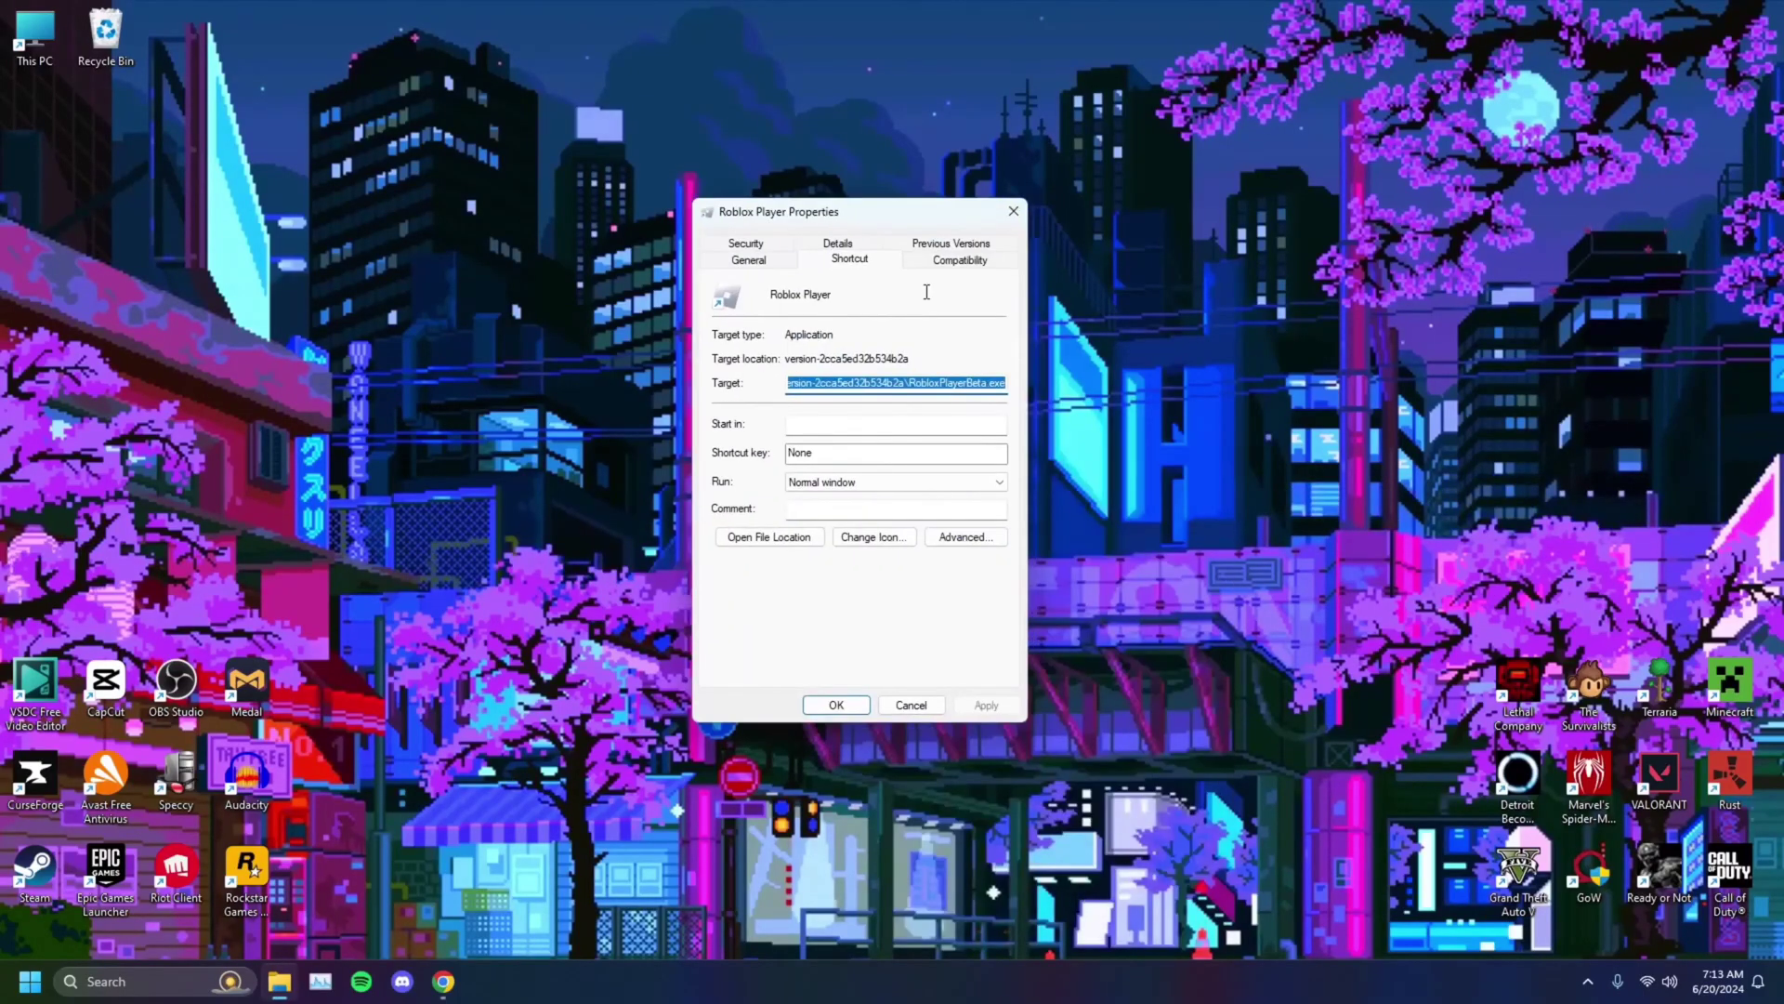
{"action": "left_click", "coordinate": [960, 258]}
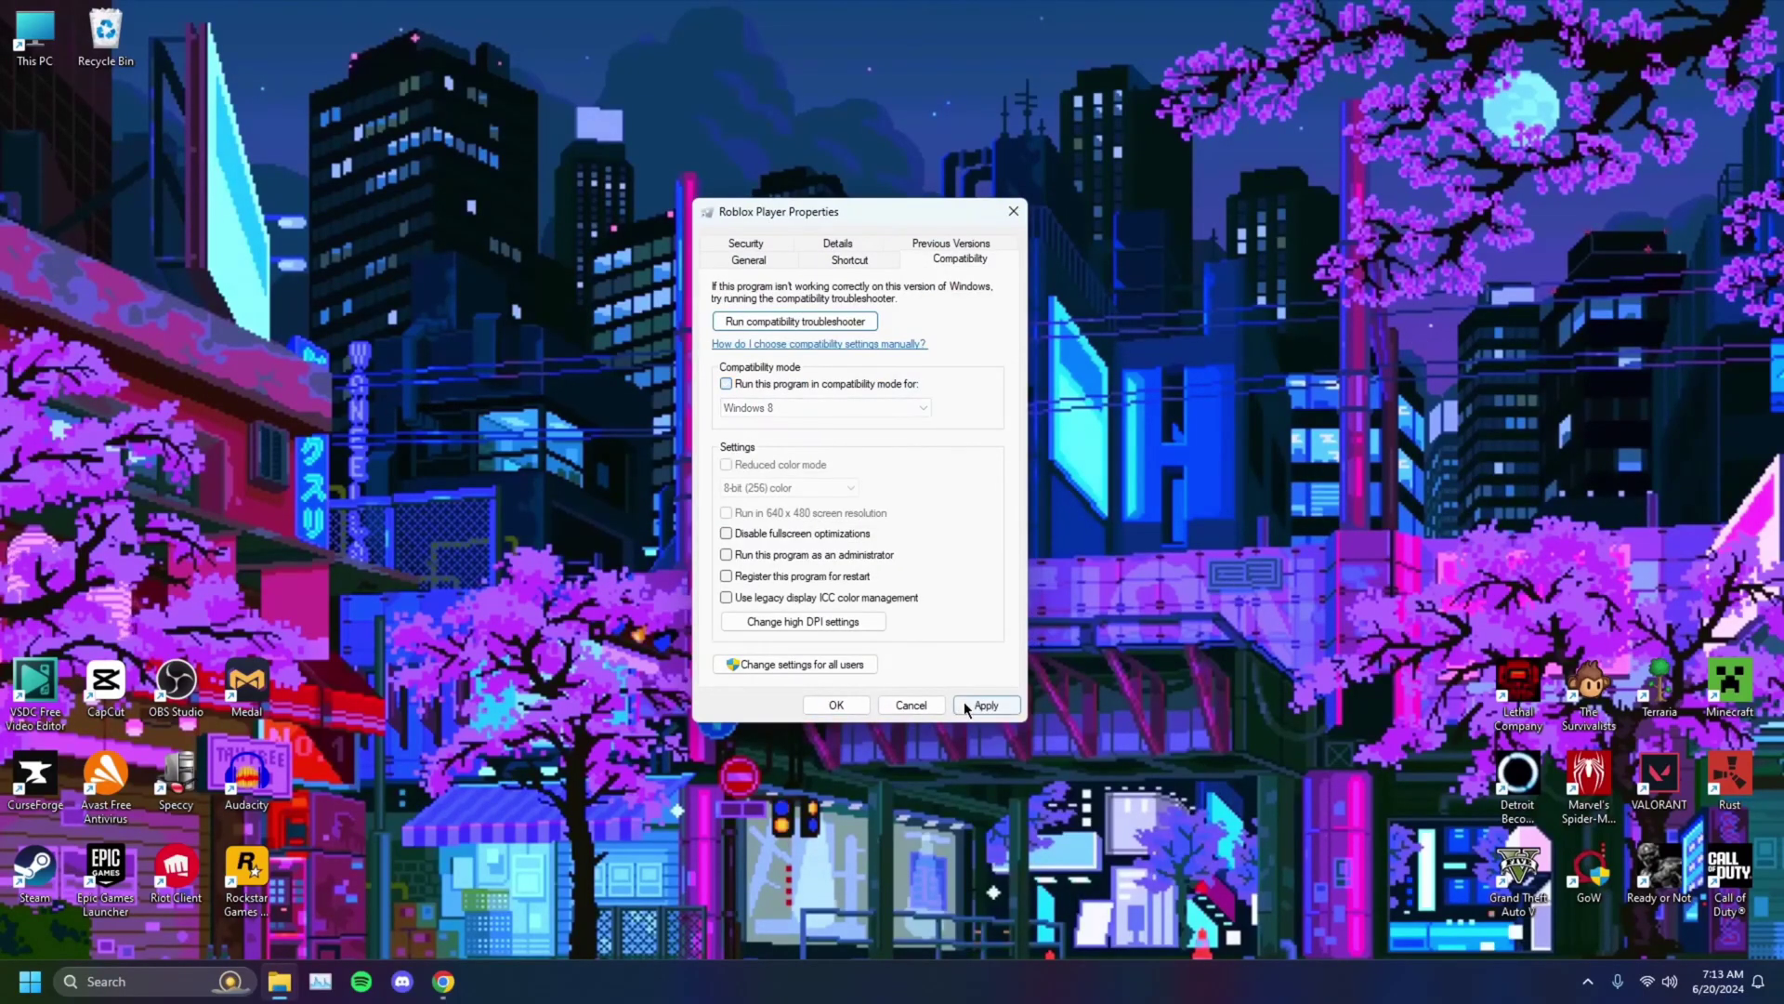
{"action": "left_click", "coordinate": [837, 704]}
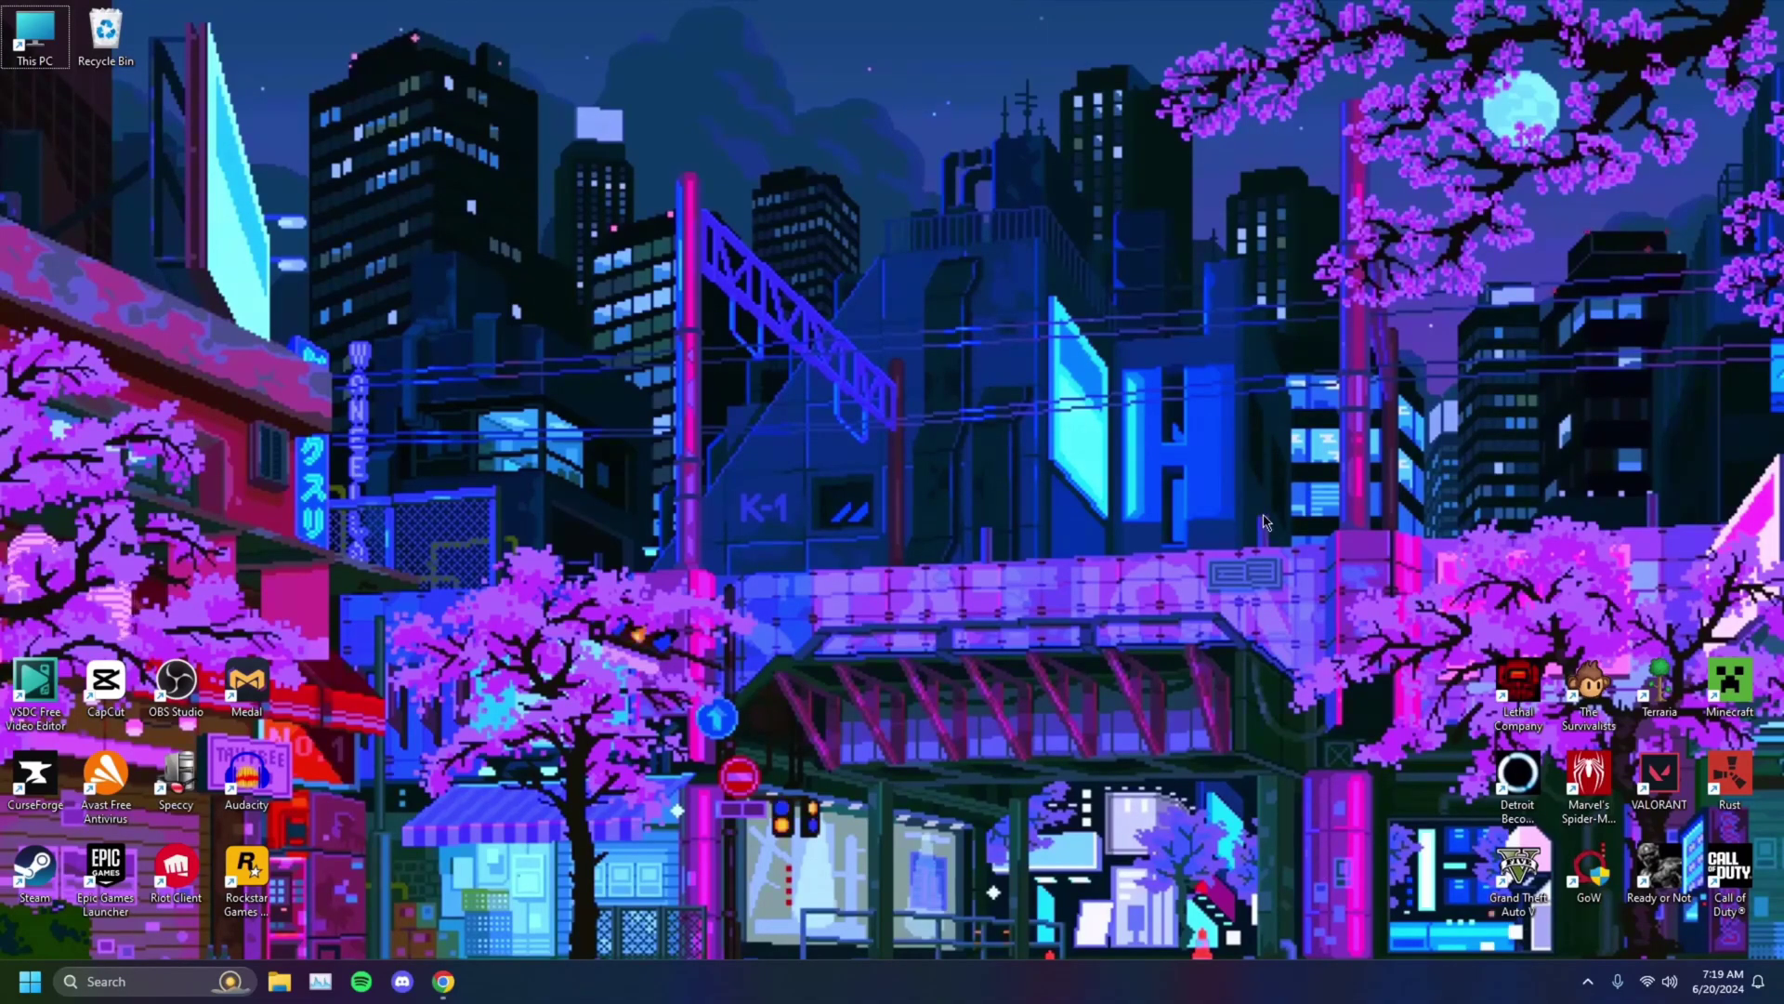
{"action": "left_click", "coordinate": [1589, 987]}
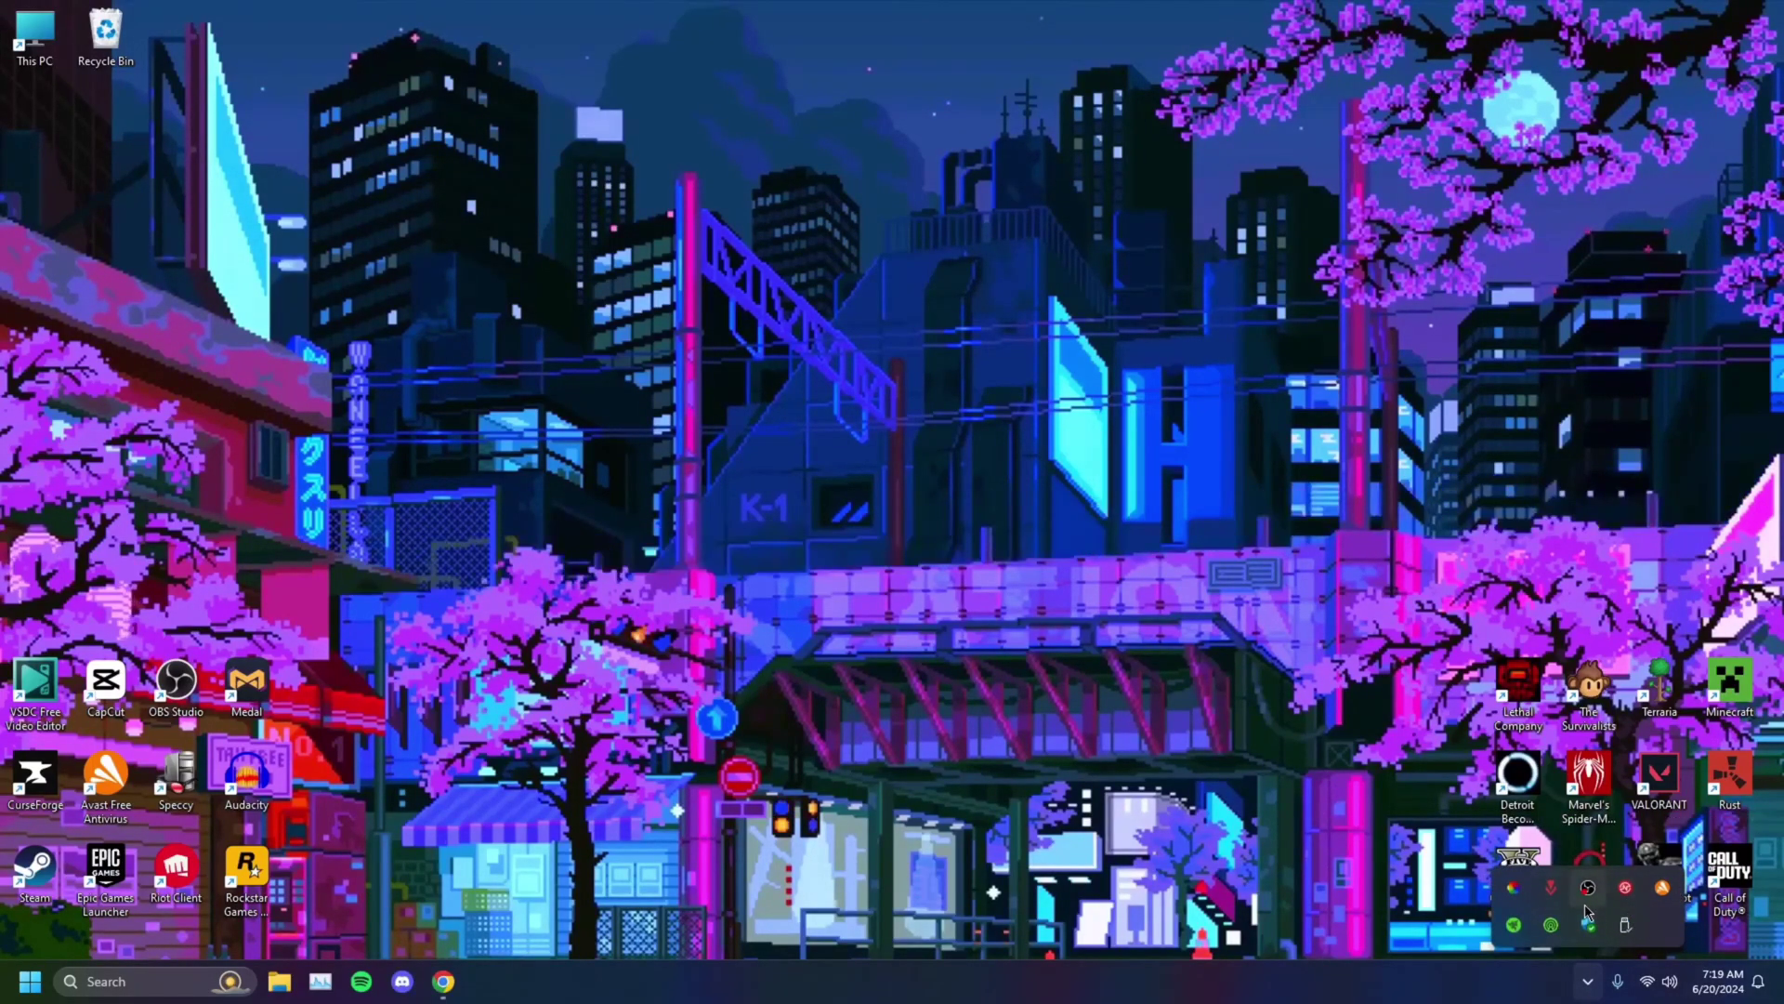
{"action": "left_click", "coordinate": [319, 981]}
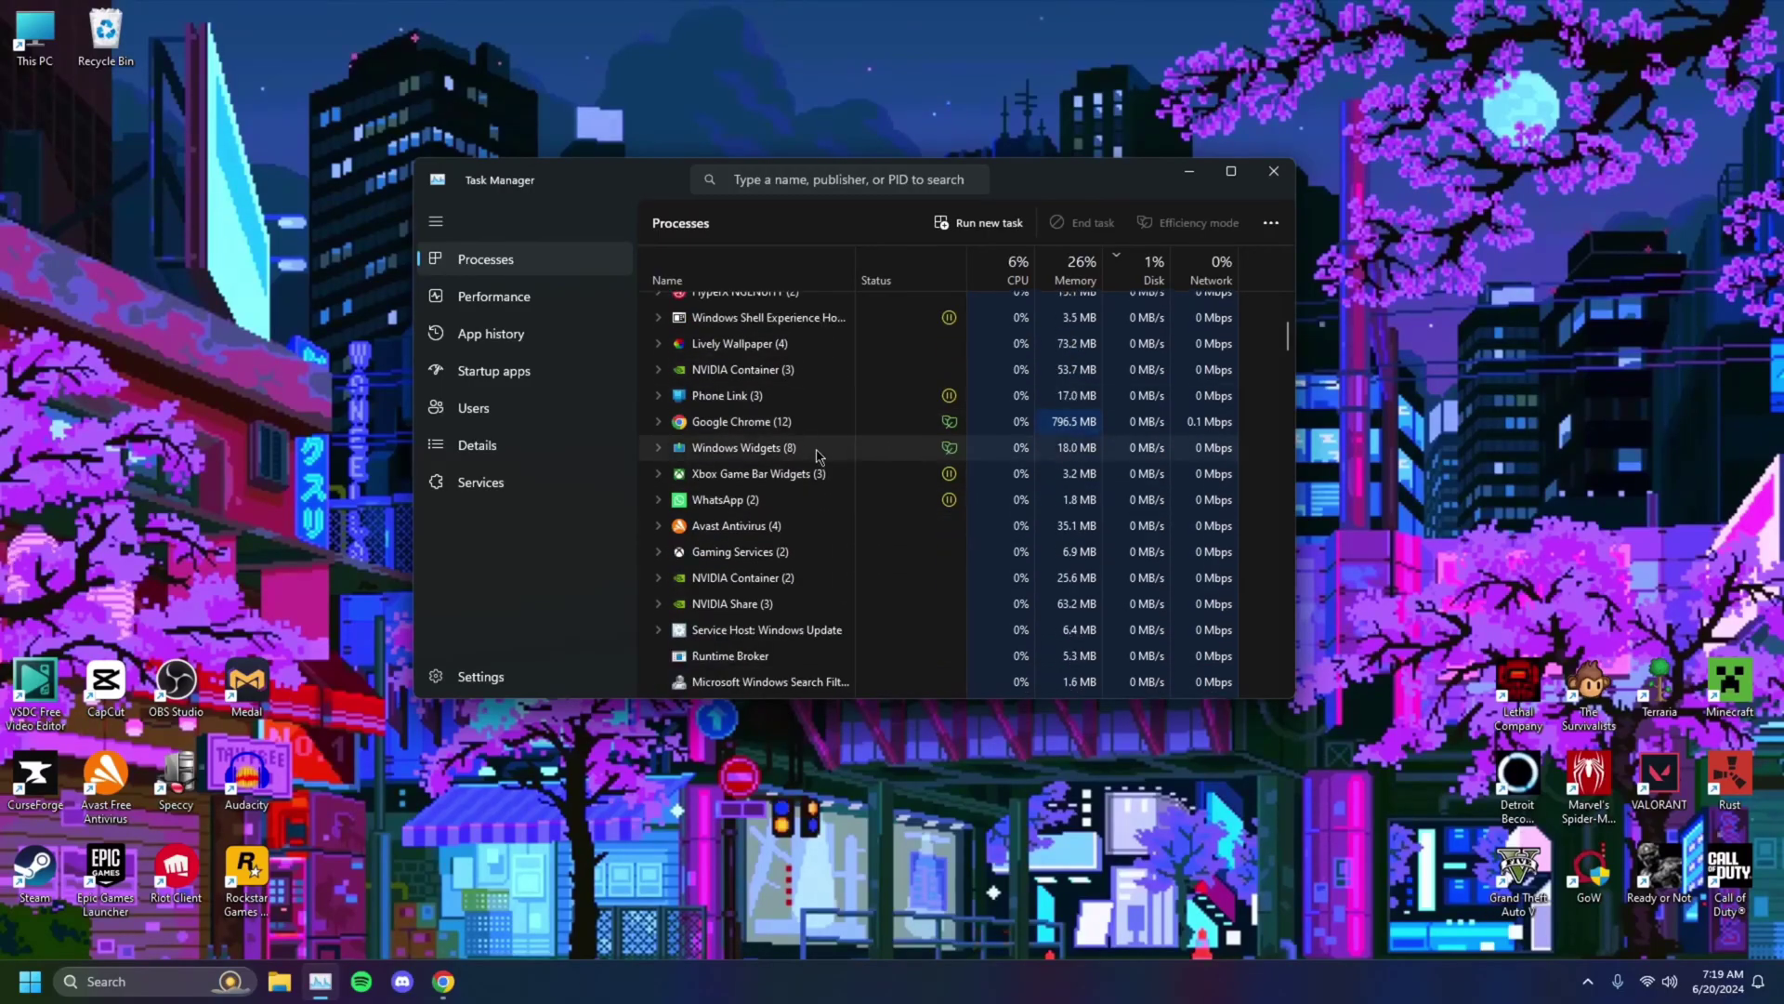
{"action": "scroll", "coordinate": [809, 460], "scroll_direction": "down", "scroll_amount": 2}
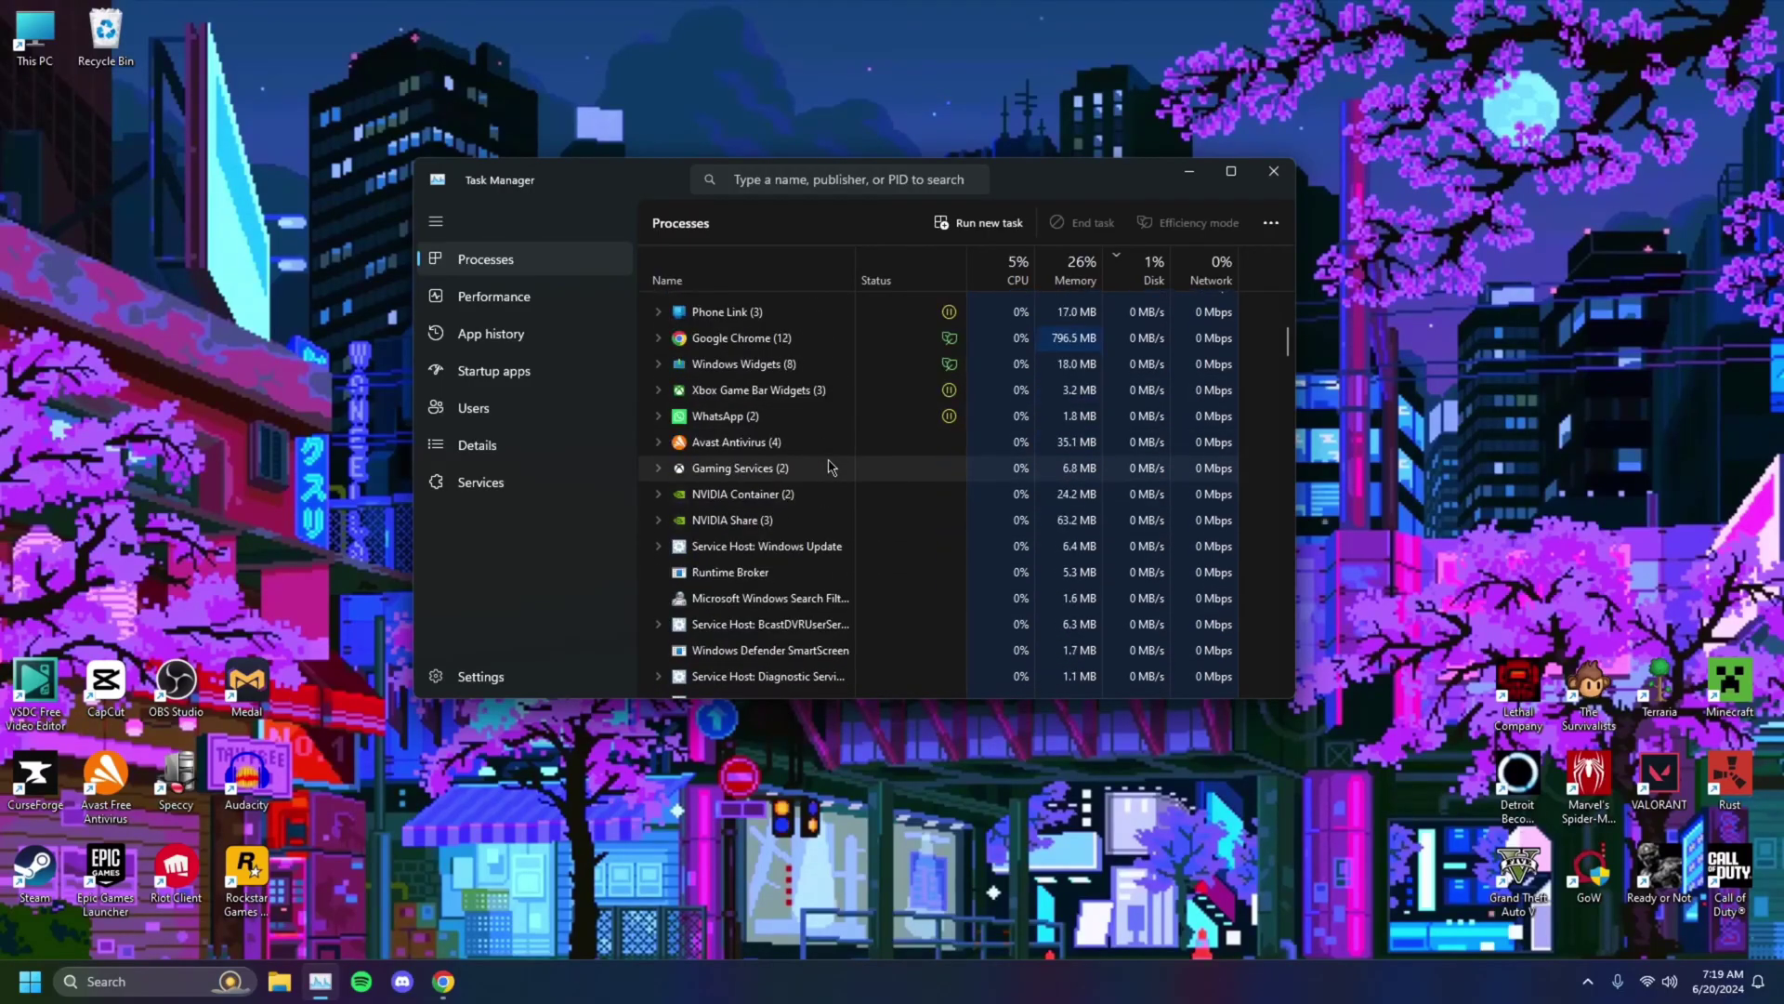
{"action": "left_click", "coordinate": [1271, 173]}
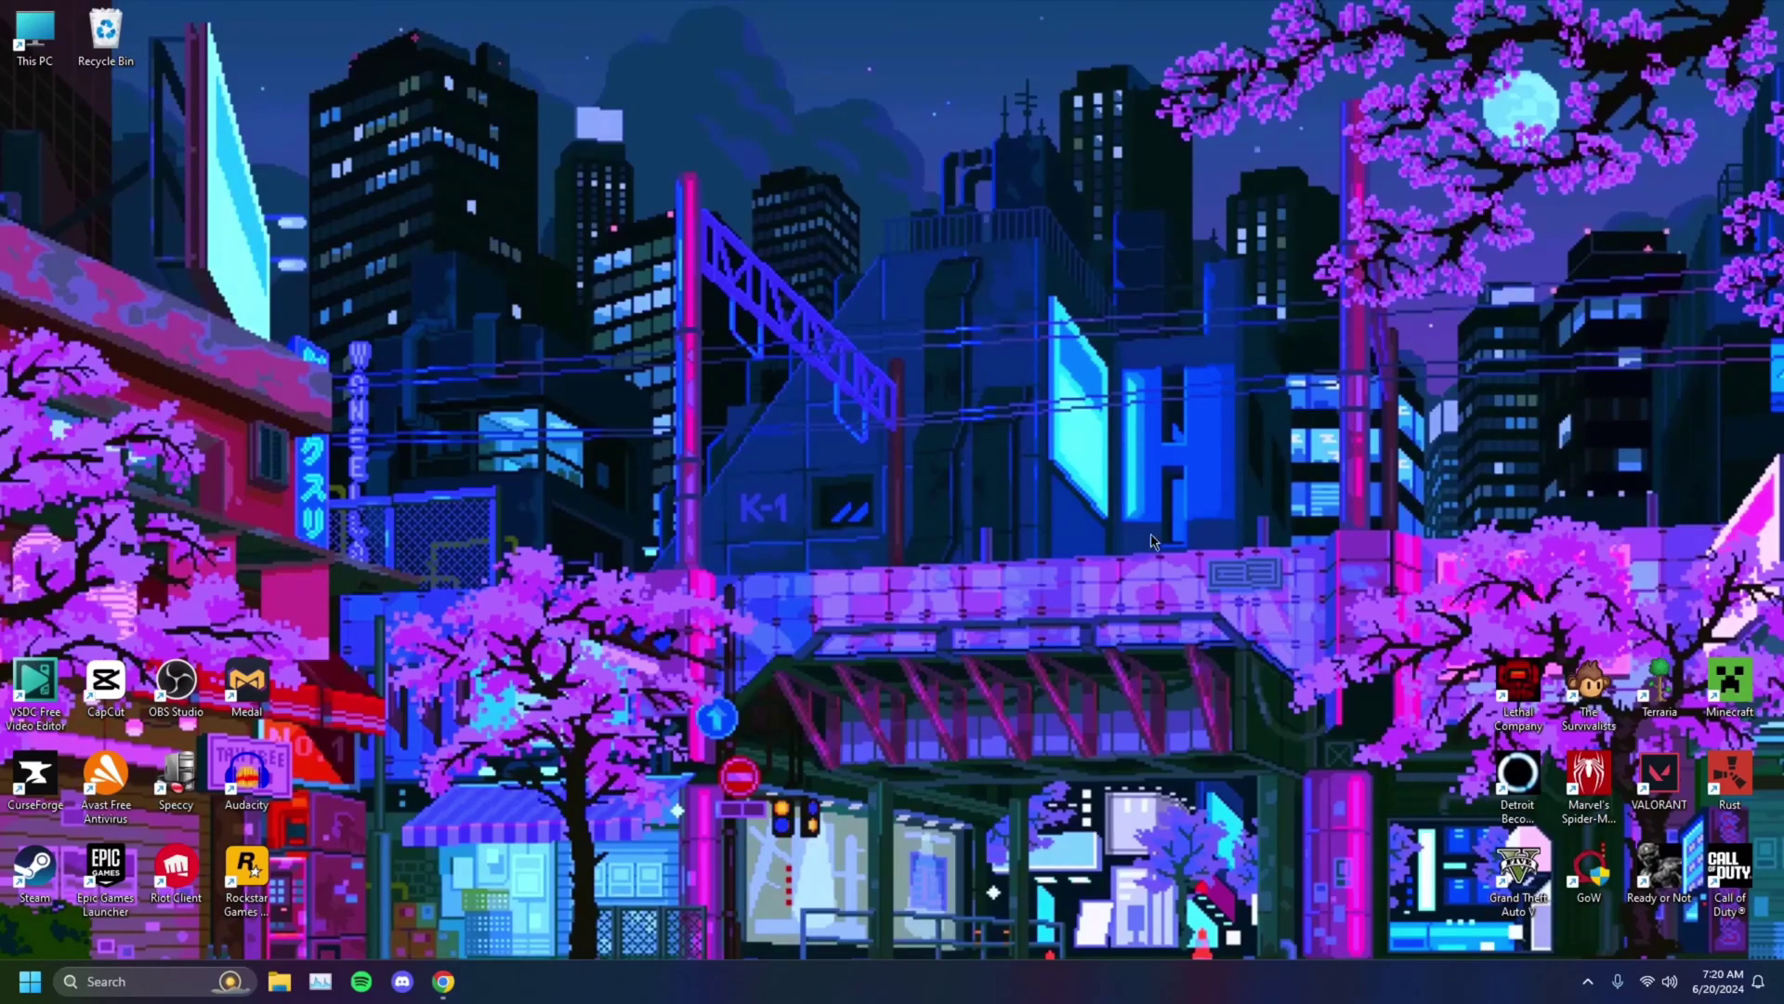
Open Settings to Apps > Installed apps and filter the list by 'roblox'
{"action": "left_click", "coordinate": [183, 971]}
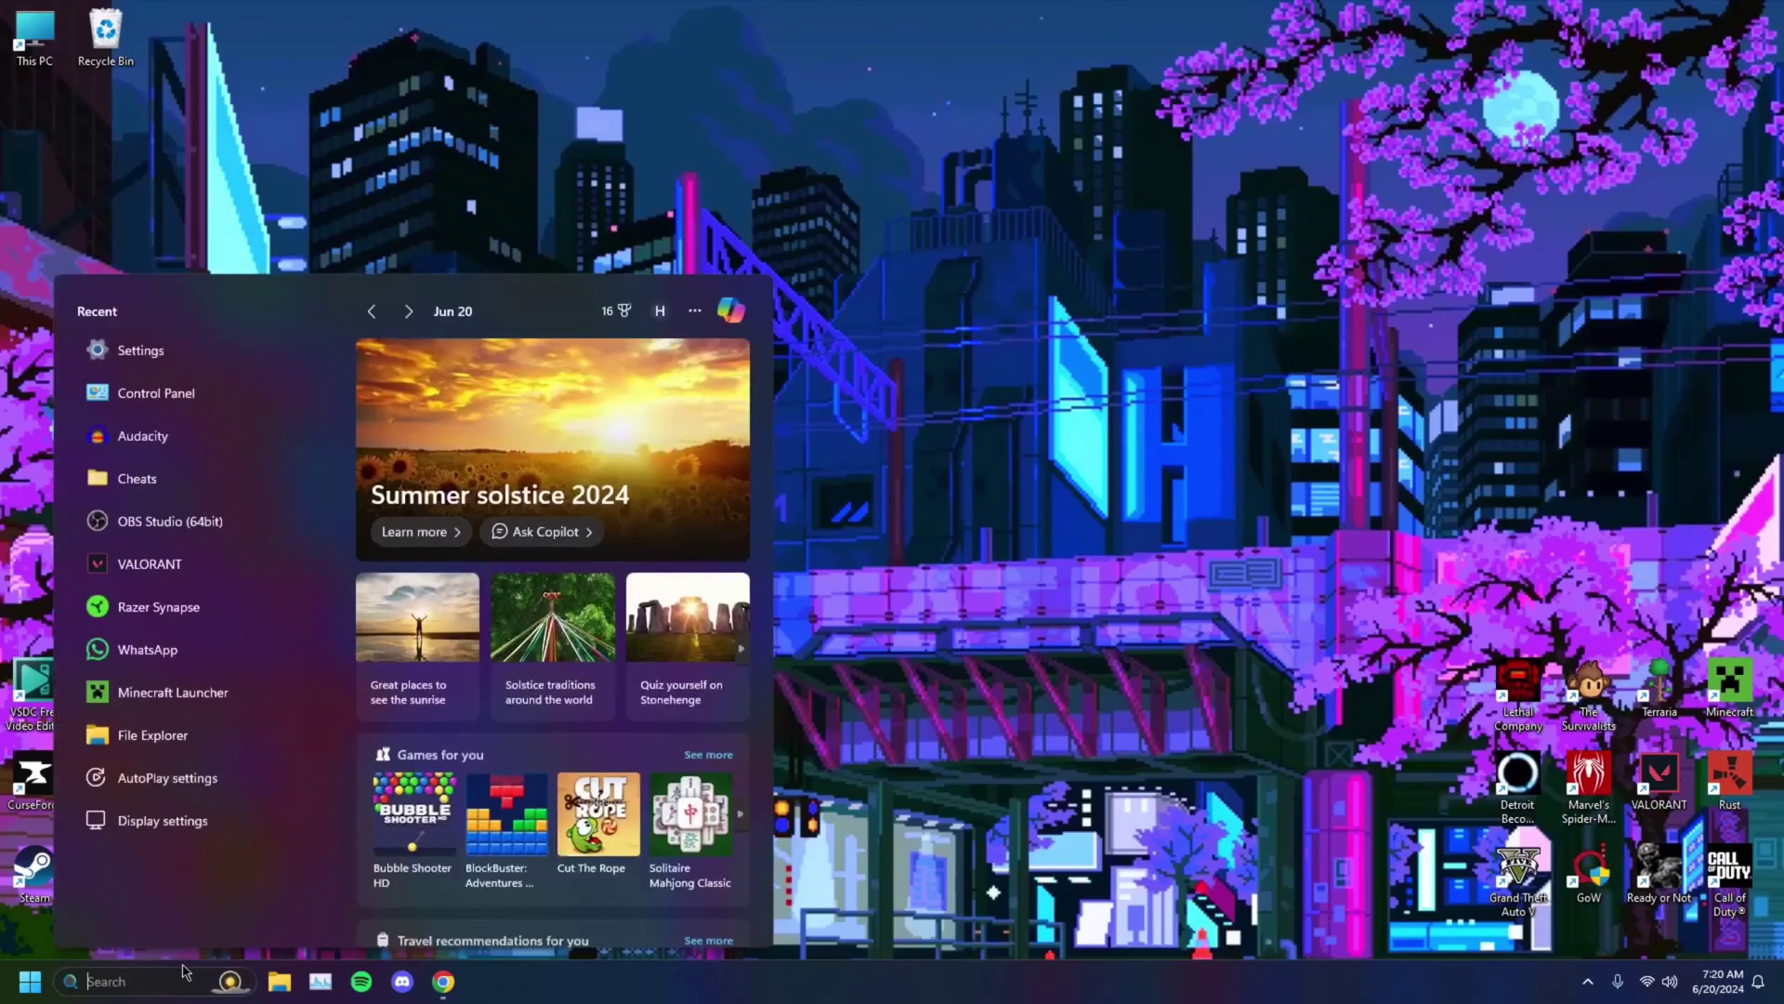
{"action": "type", "text": "settings"}
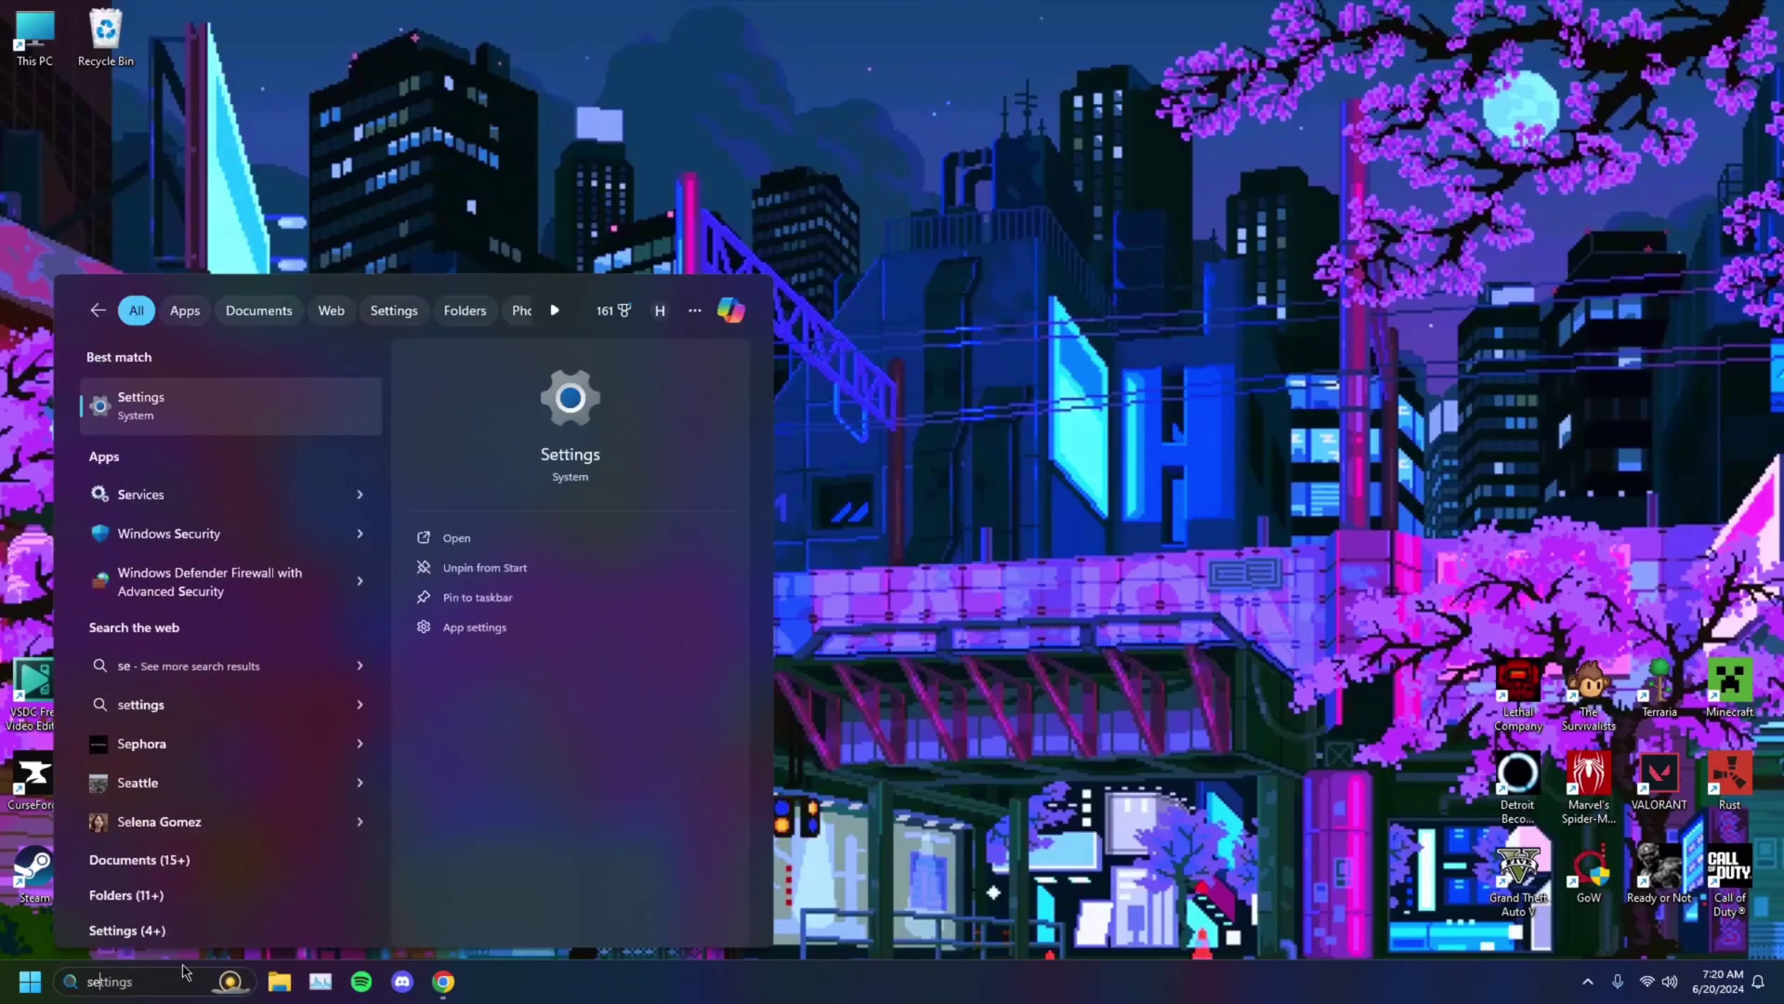
{"action": "key", "text": "Return"}
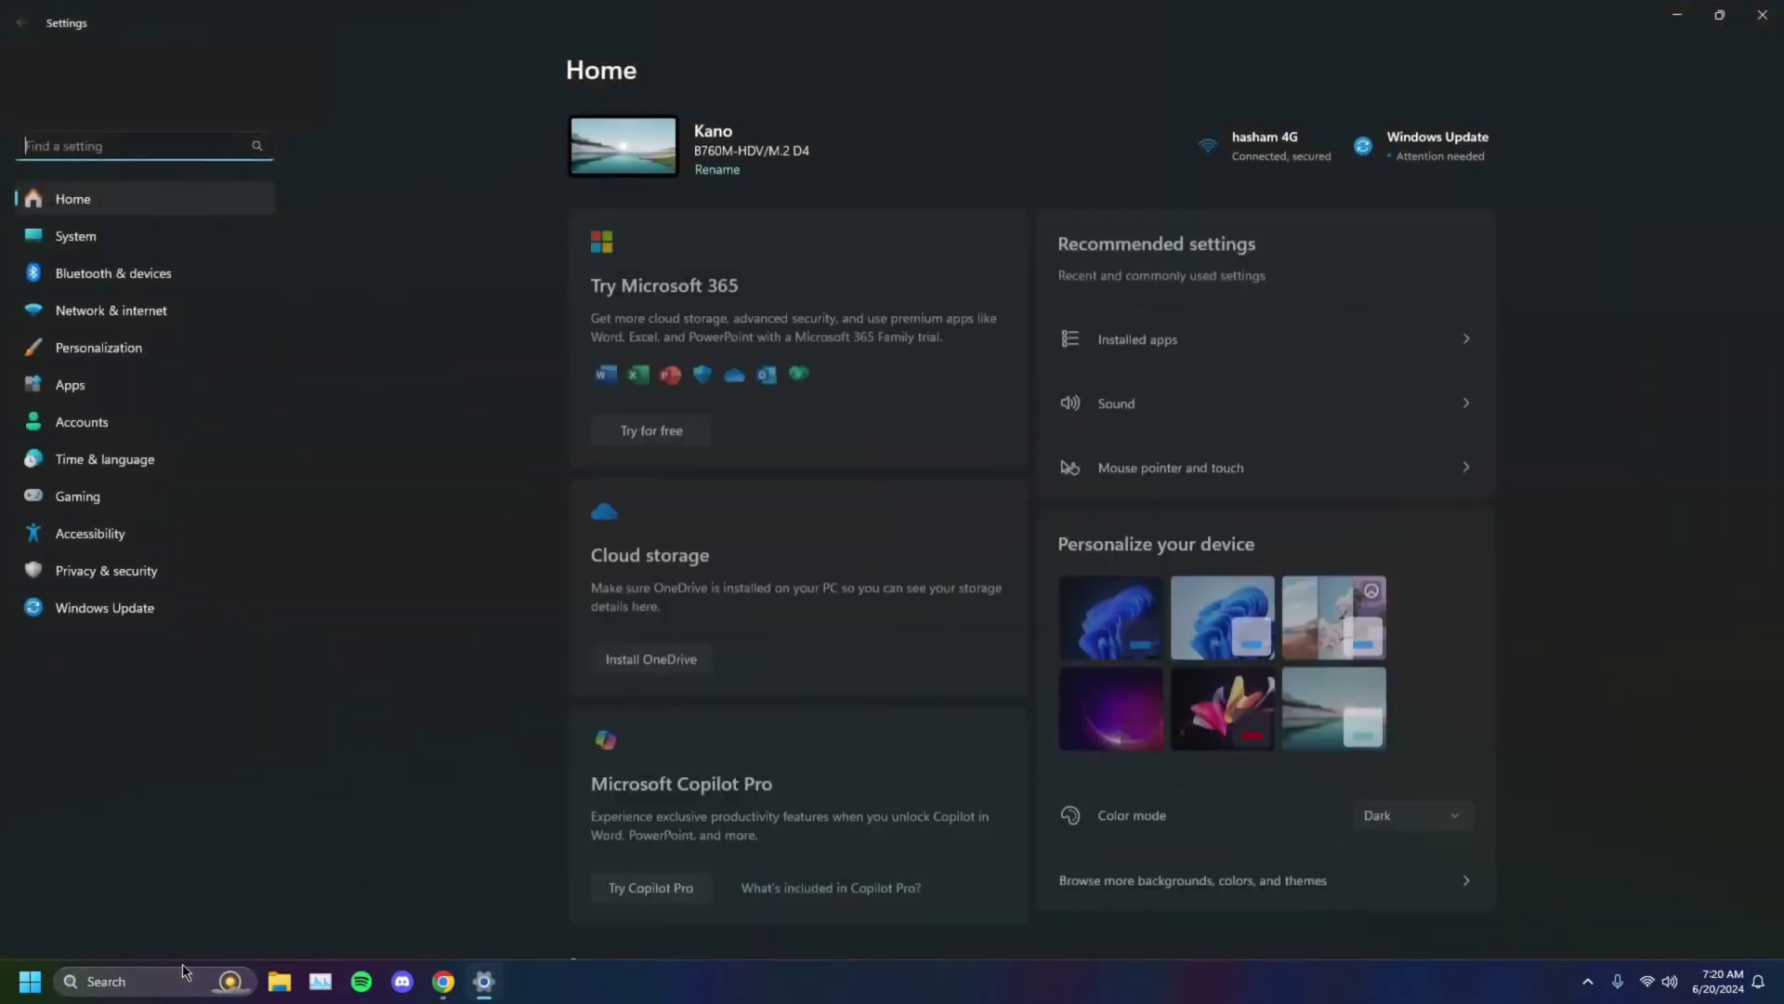
{"action": "left_click", "coordinate": [73, 385]}
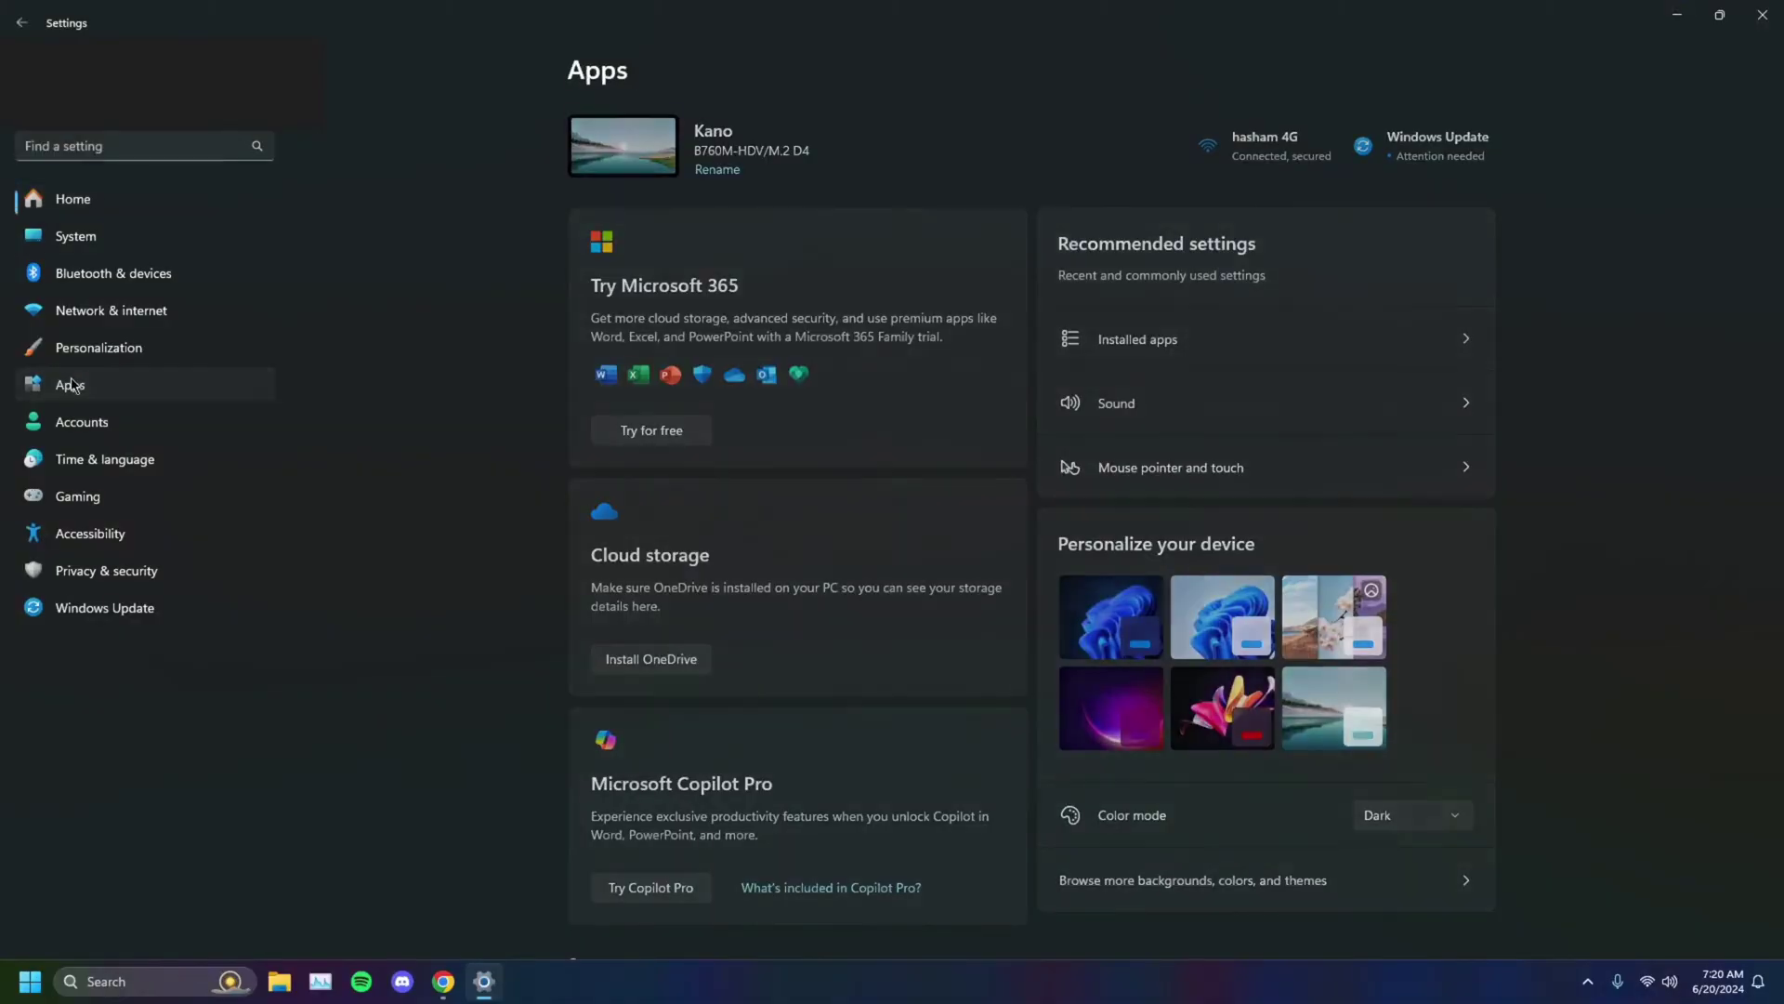
{"action": "left_click", "coordinate": [640, 140]}
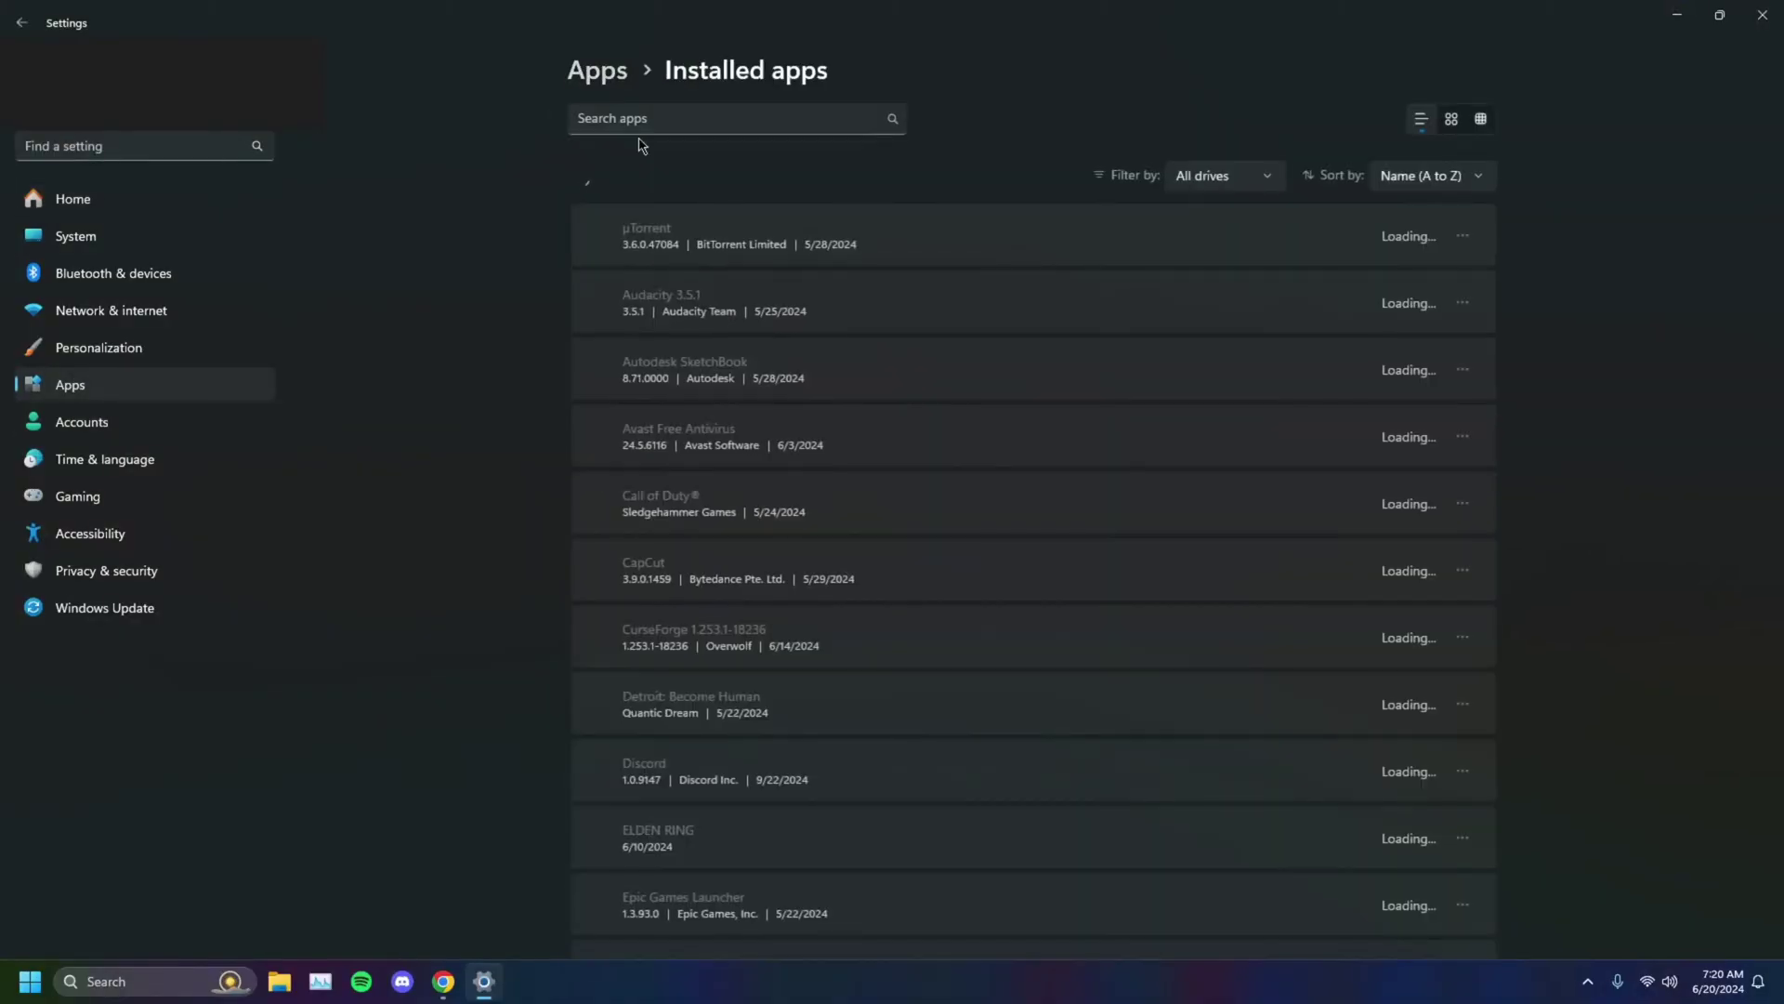
{"action": "type", "text": "roblox"}
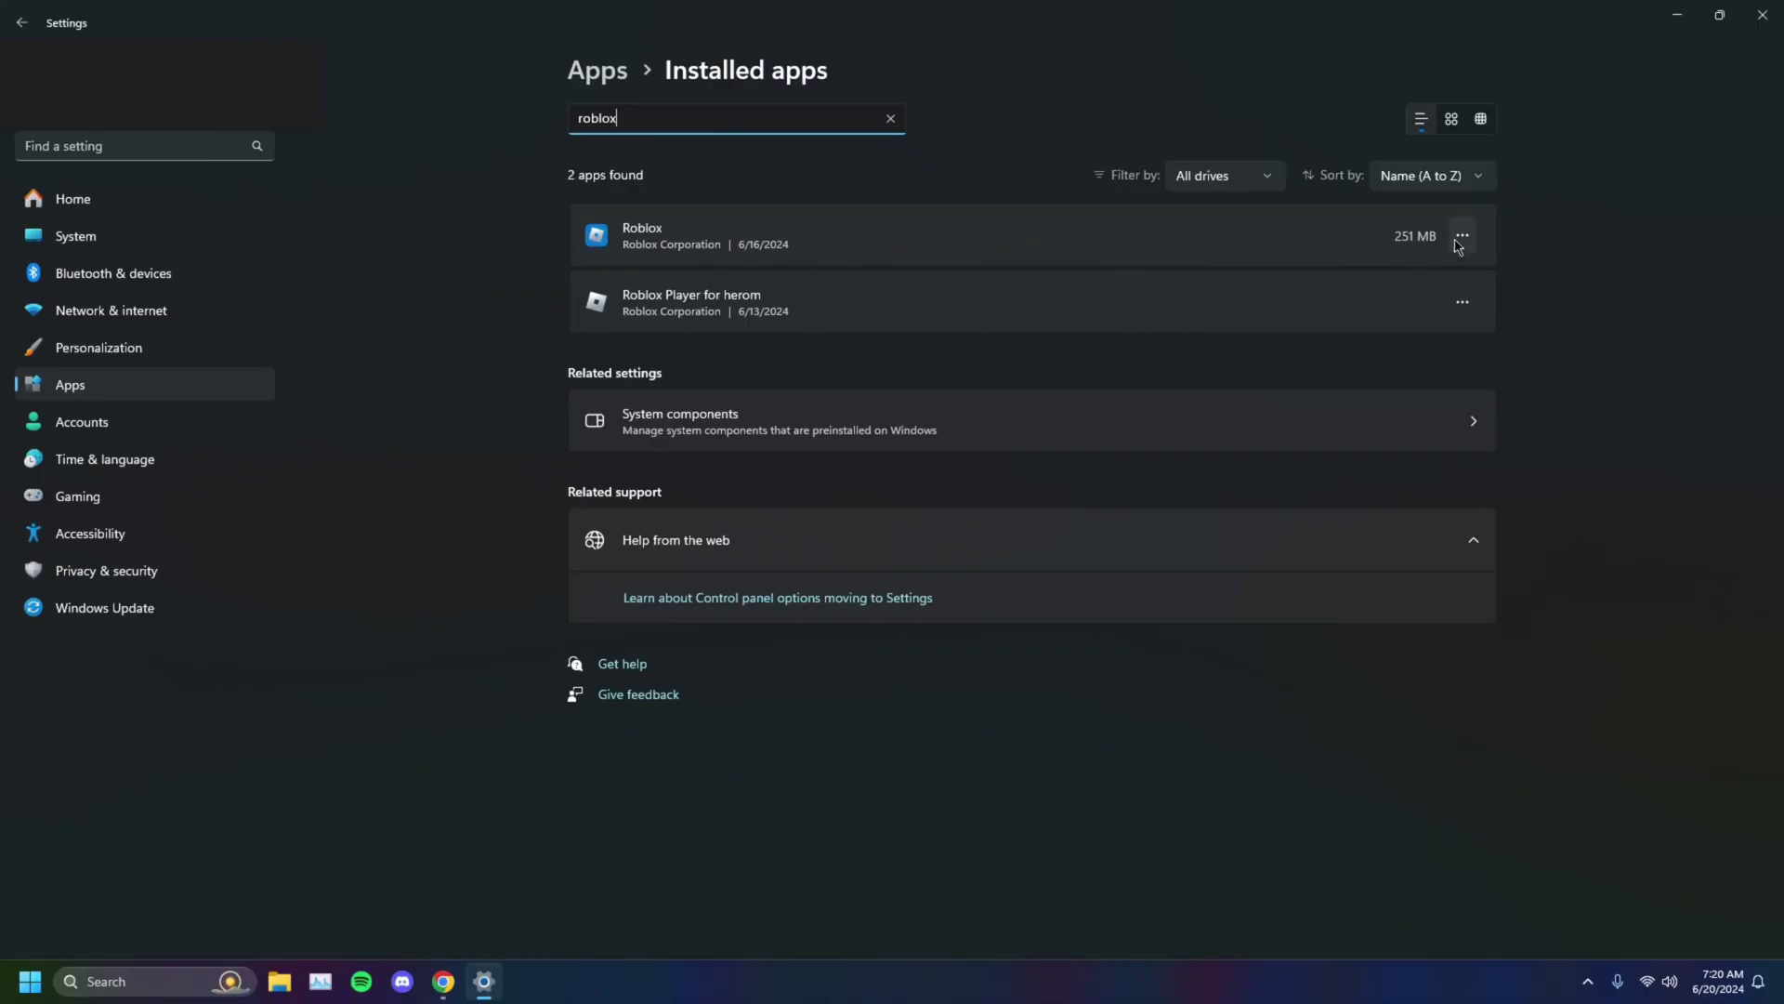
Repair Roblox from its Advanced options page, then close Settings
{"action": "left_click", "coordinate": [1461, 240]}
{"action": "left_click", "coordinate": [1309, 278]}
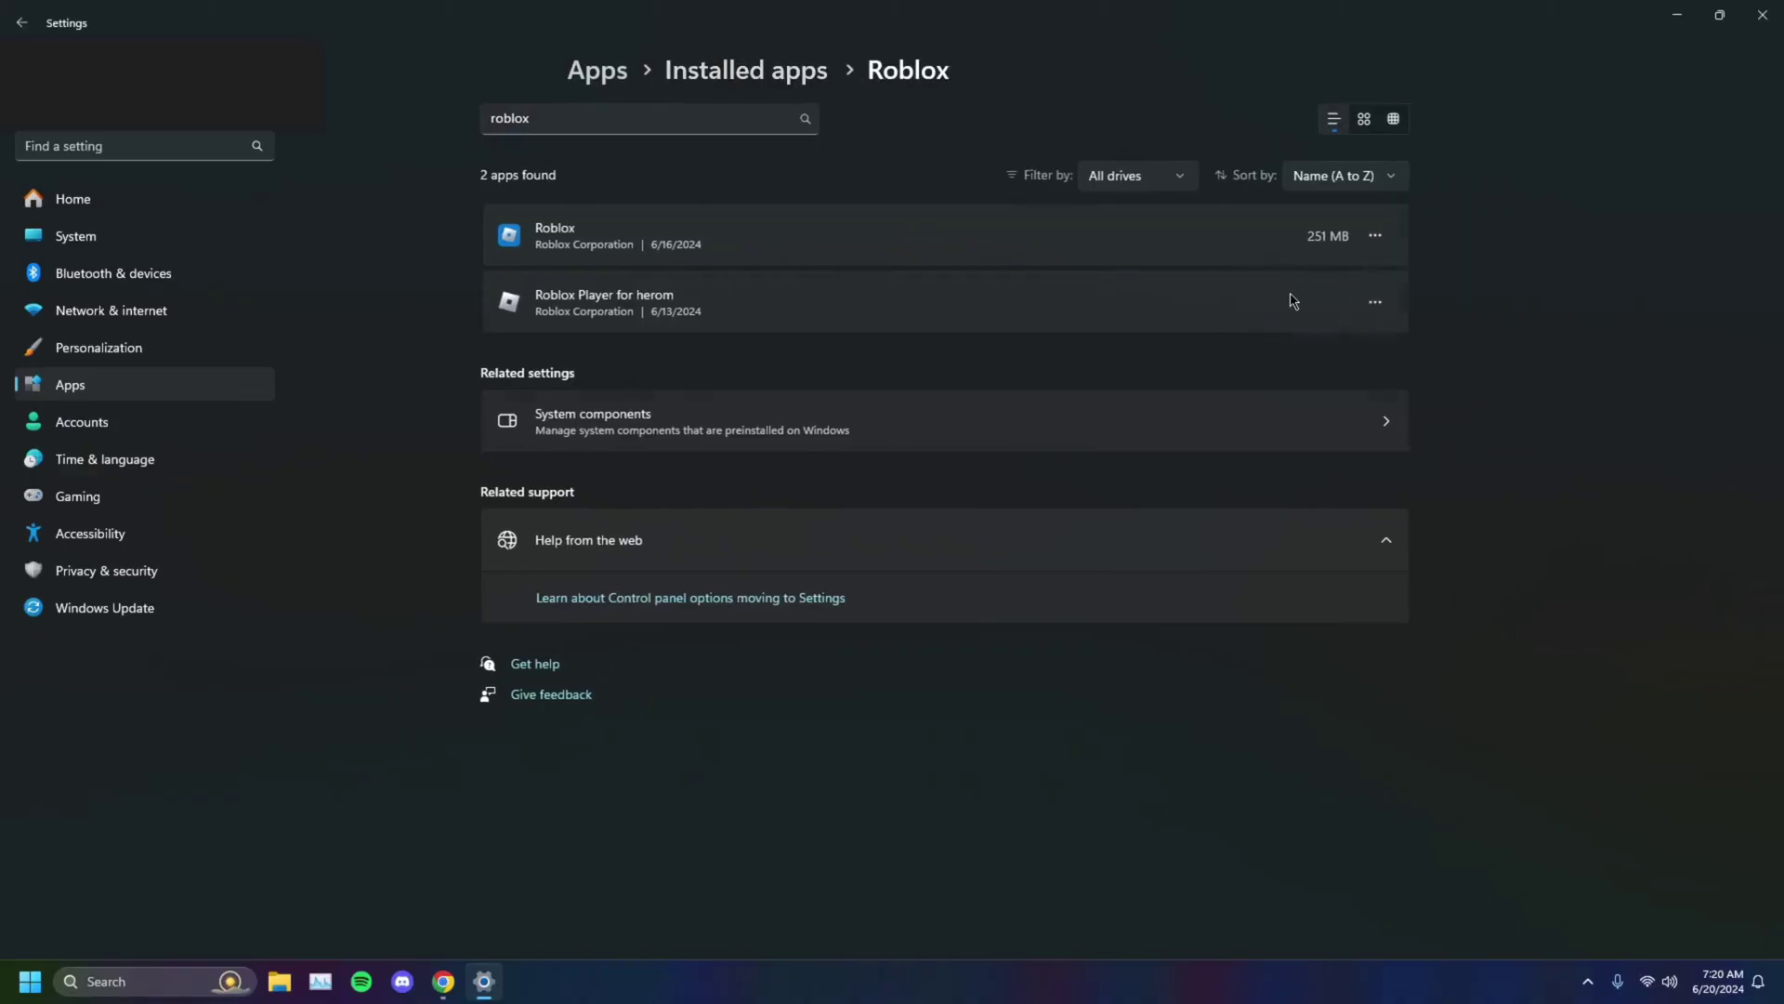
{"action": "scroll", "coordinate": [947, 505], "scroll_direction": "down", "scroll_amount": 5}
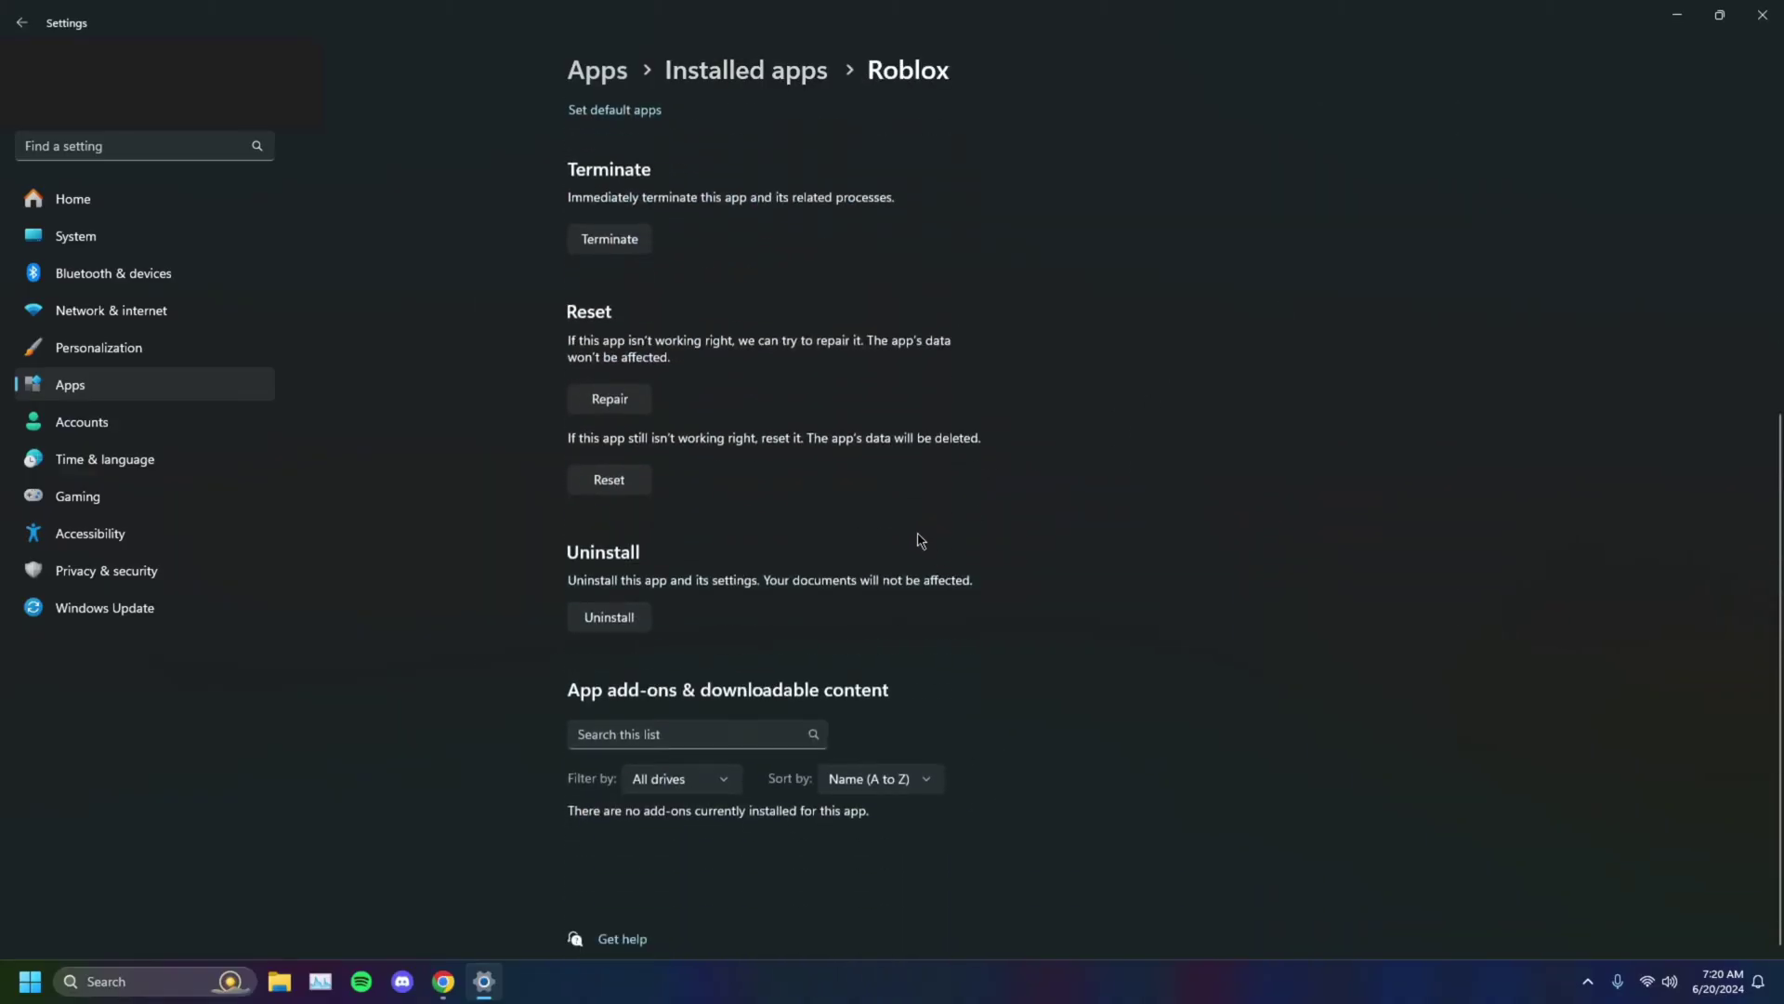
{"action": "left_click", "coordinate": [599, 404]}
{"action": "left_click", "coordinate": [1762, 14]}
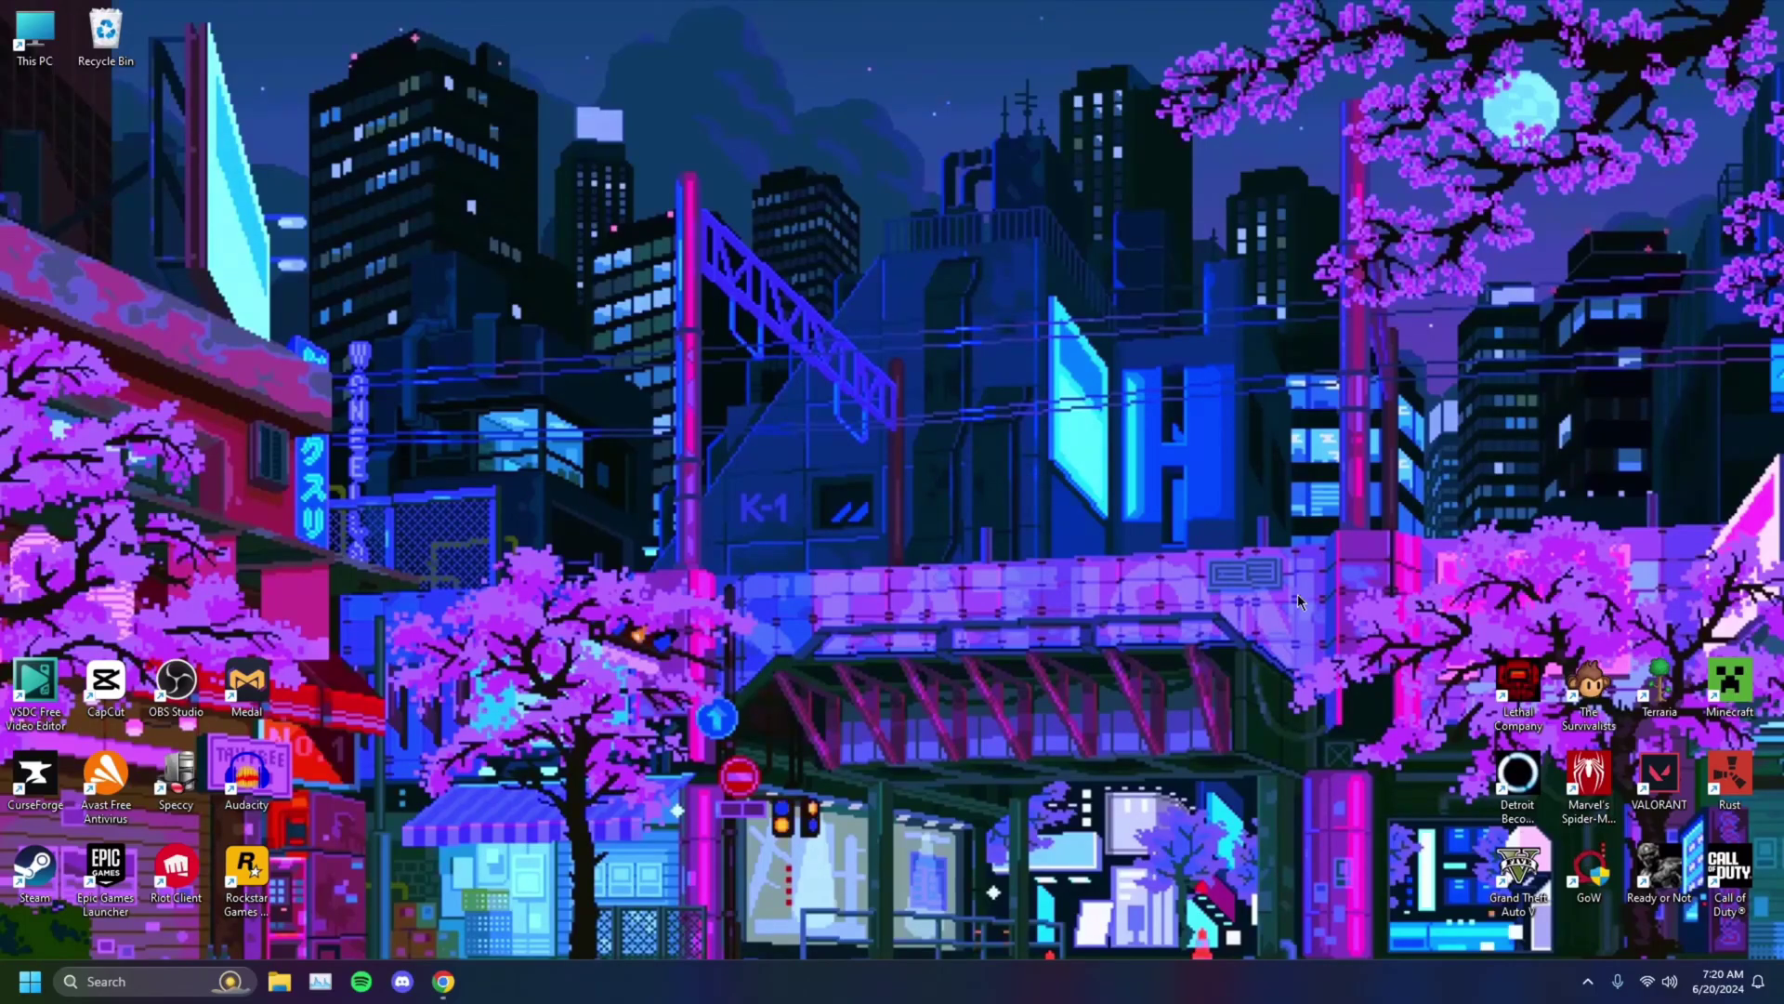
Open the Avast main window from the system tray
{"action": "left_click", "coordinate": [1589, 982]}
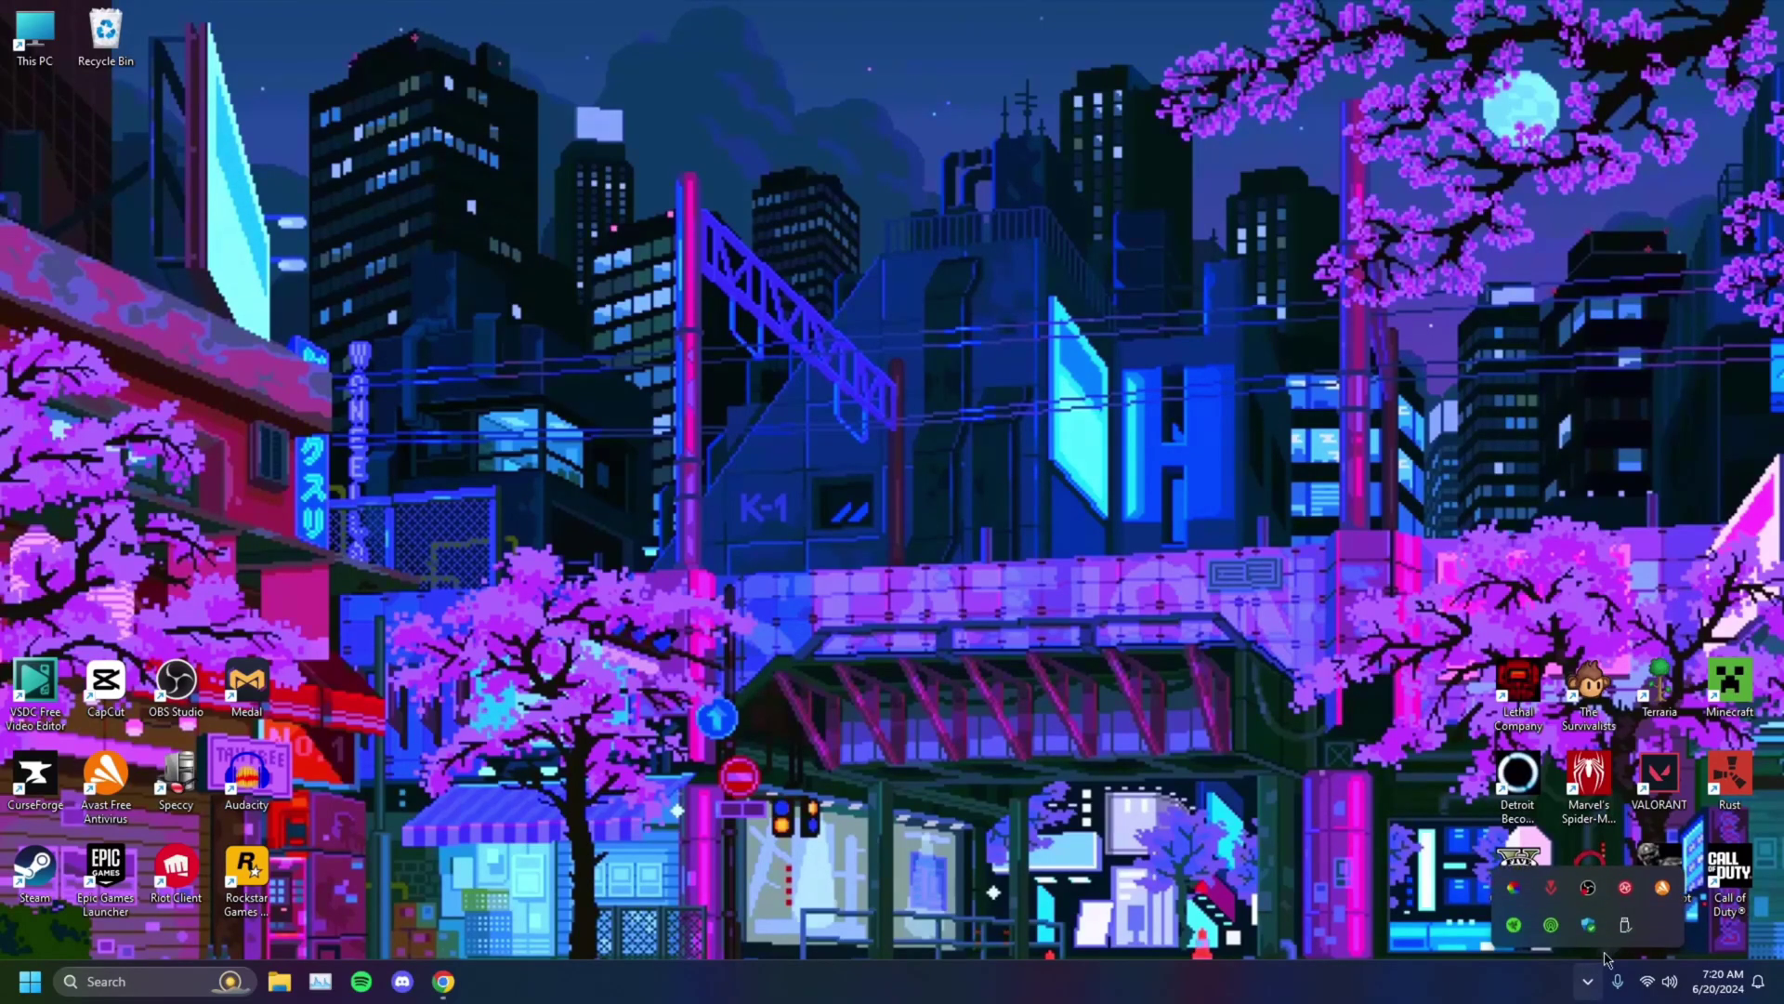
{"action": "right_click", "coordinate": [1662, 890]}
{"action": "left_click", "coordinate": [1619, 734]}
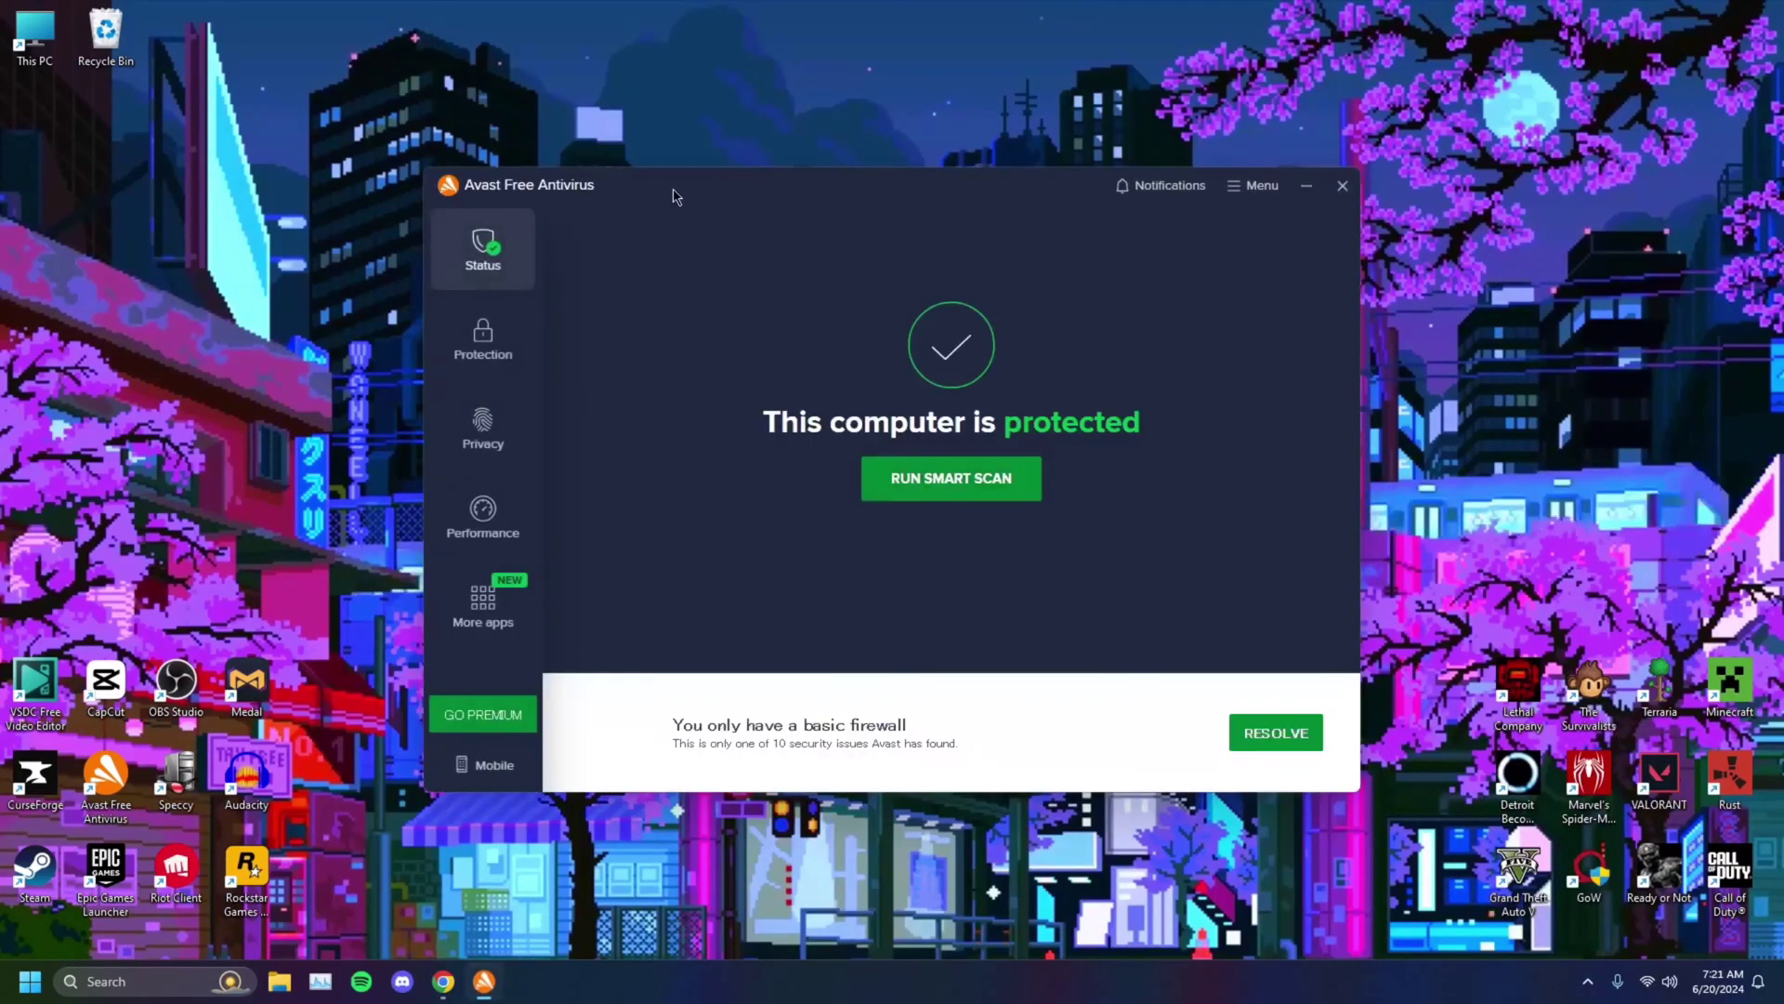
Review Microsoft Defender Antivirus options under Windows Security's Virus & threat protection, then close it
{"action": "left_click", "coordinate": [122, 981]}
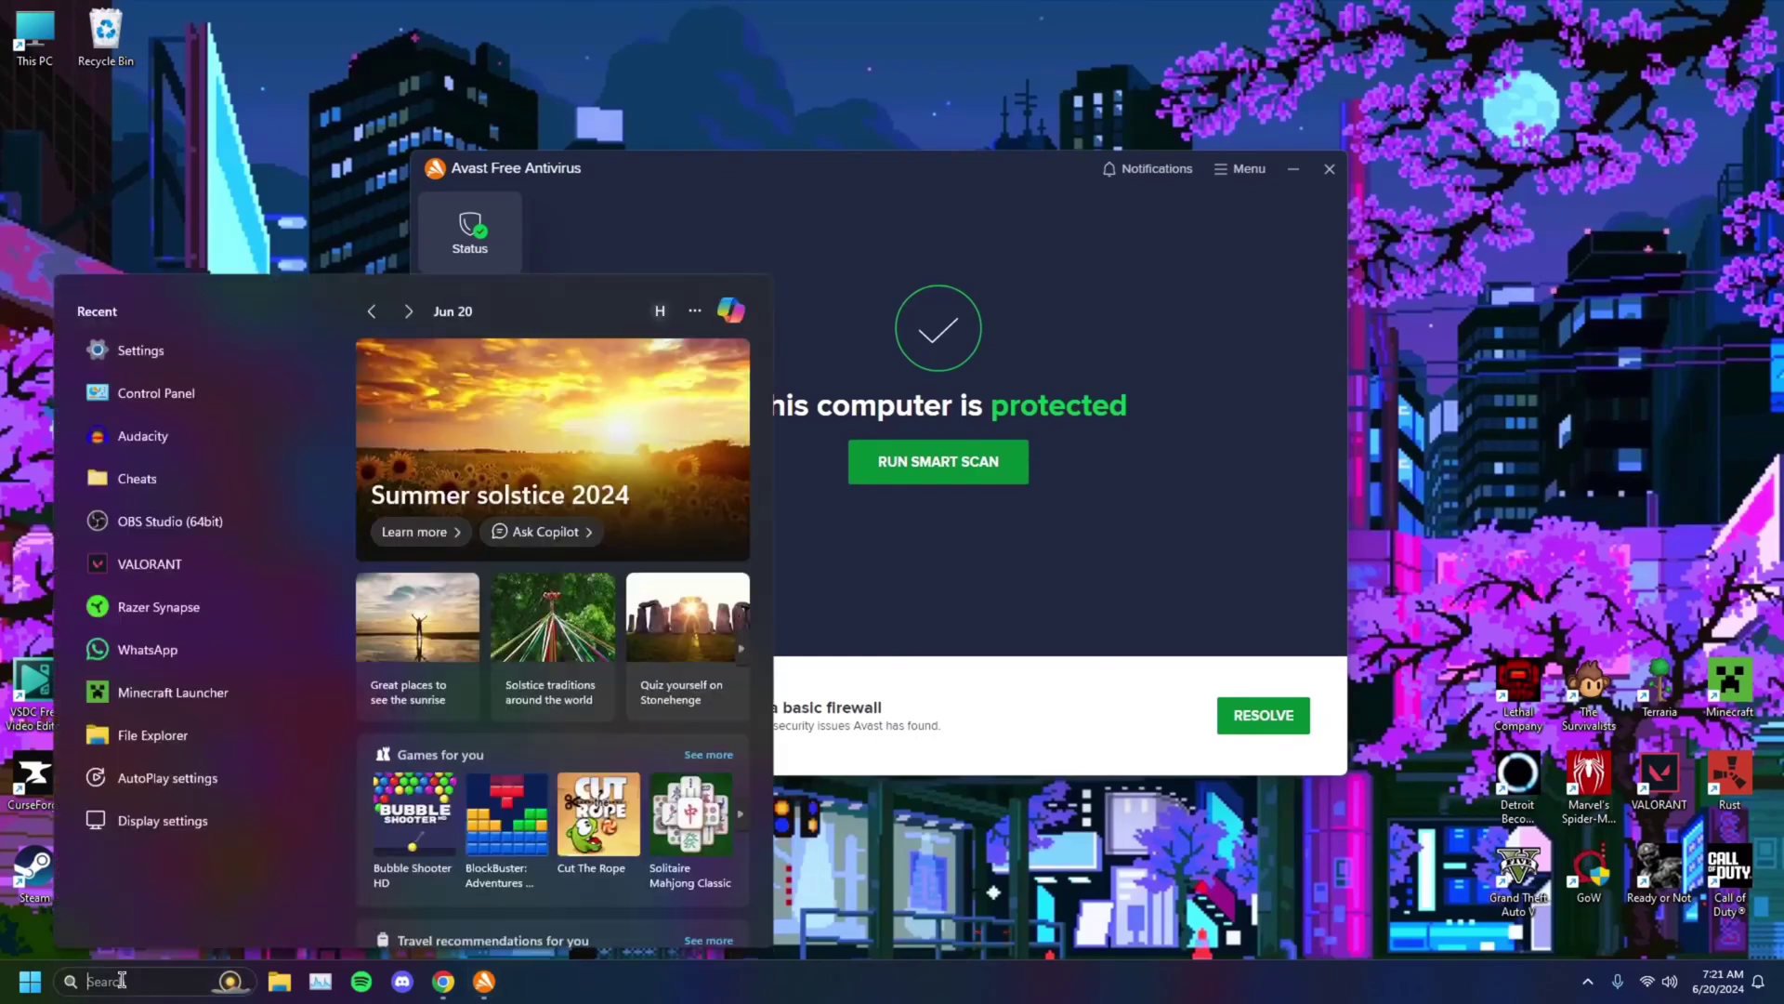
{"action": "type", "text": "windows"}
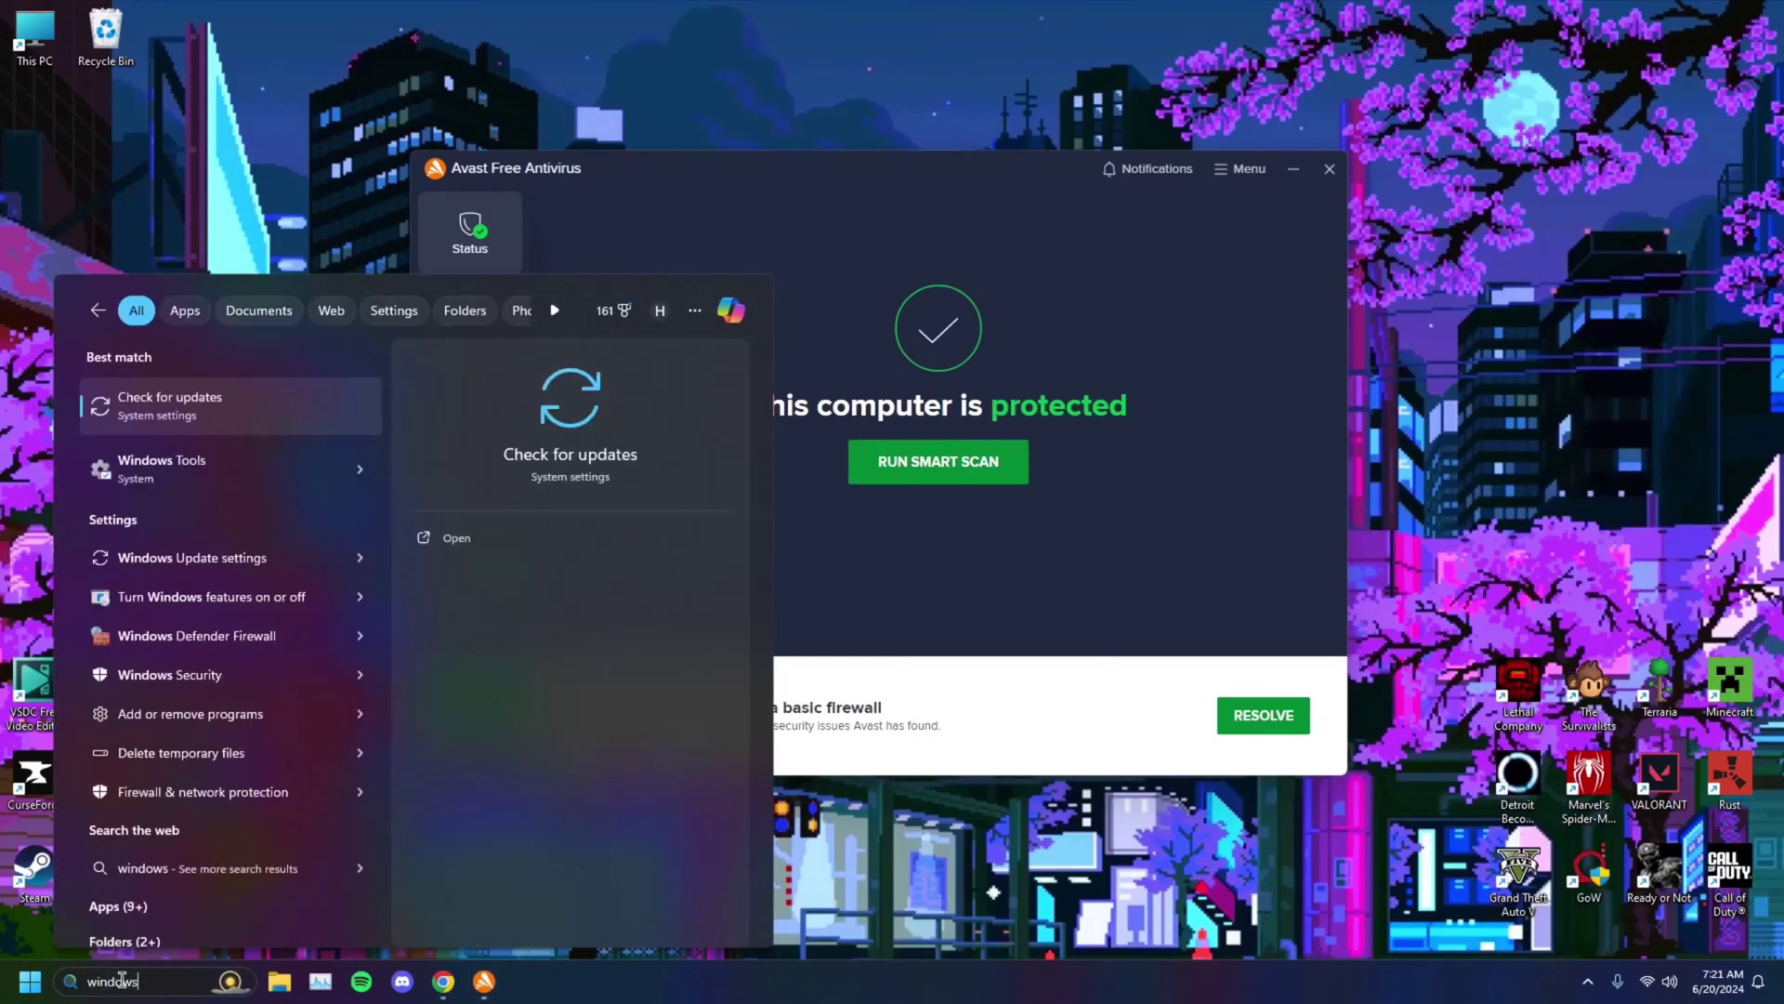
{"action": "type", "text": " de"}
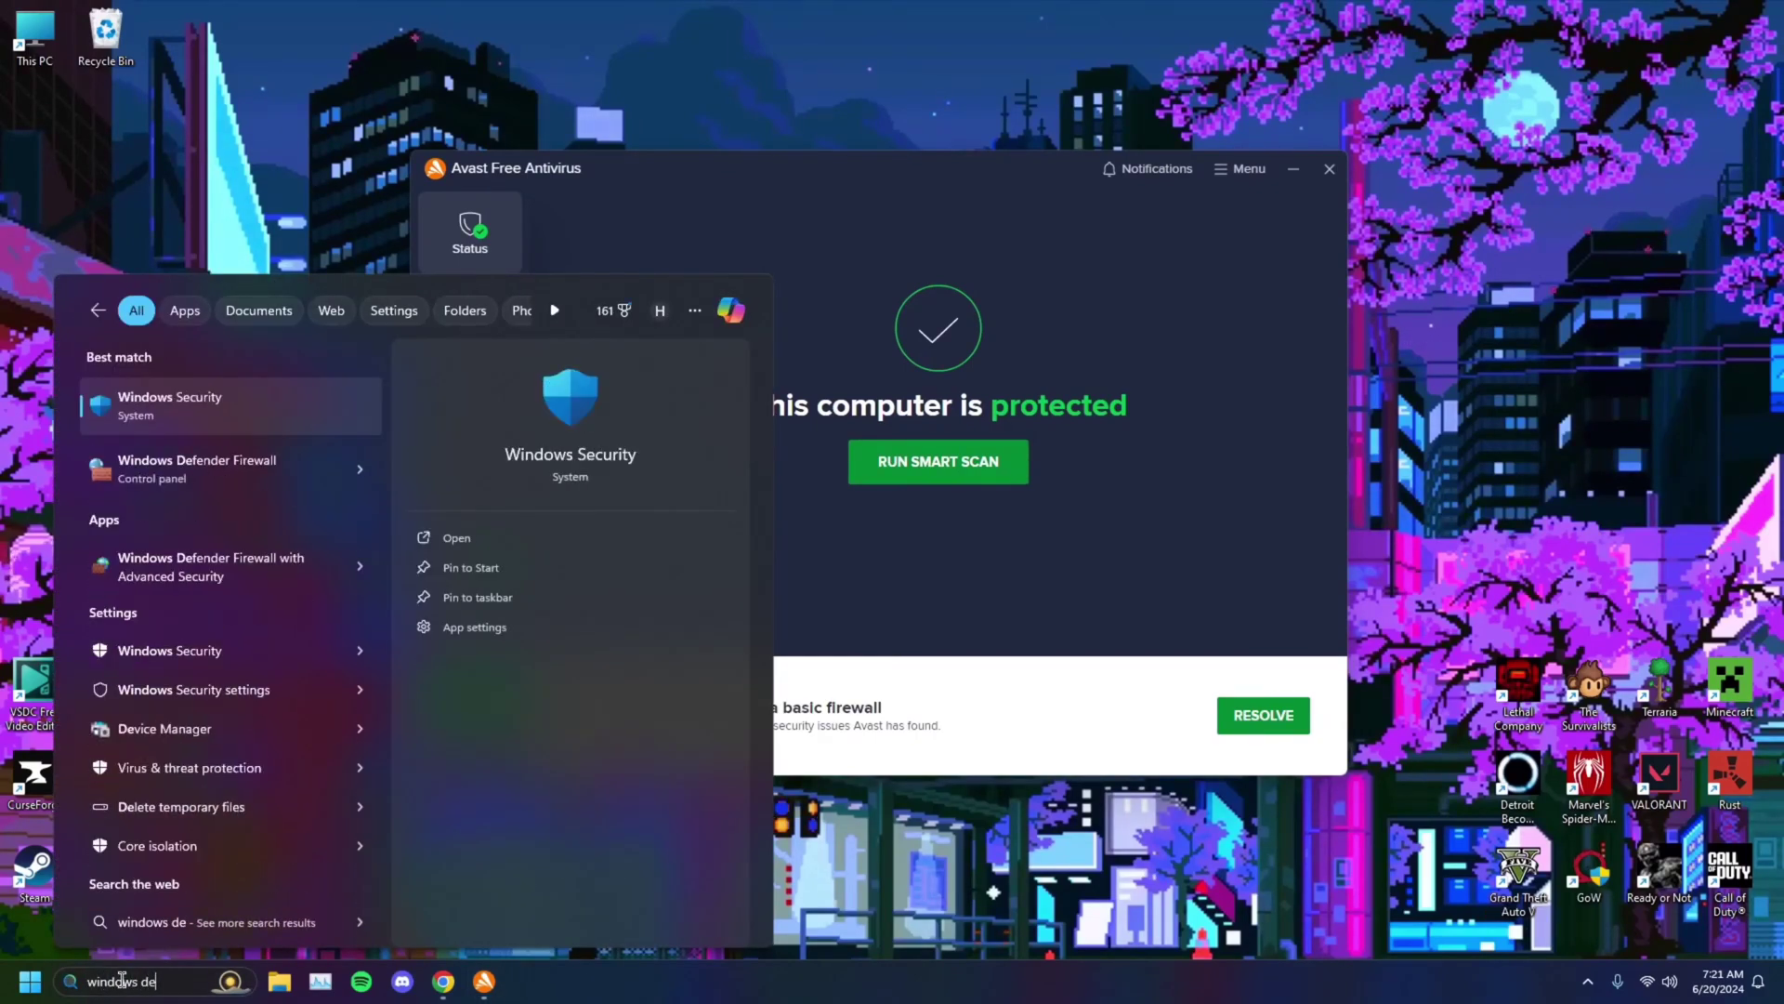
{"action": "key", "text": "Return"}
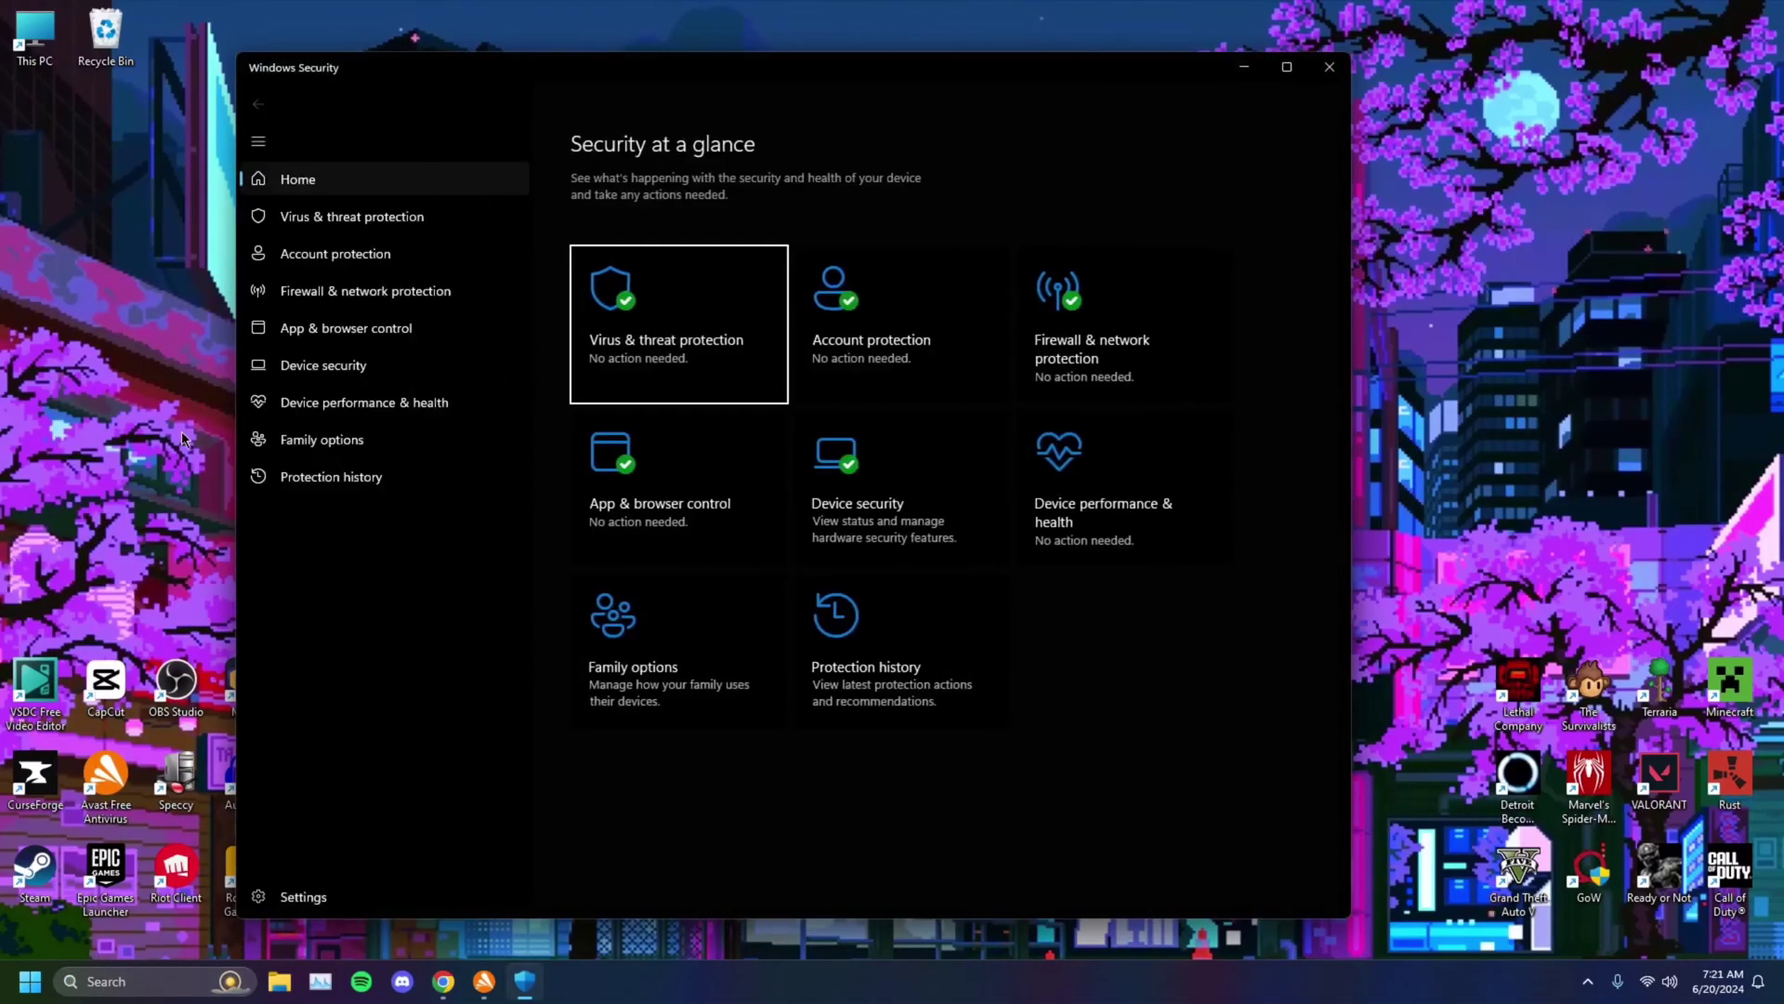
{"action": "left_click", "coordinate": [363, 217]}
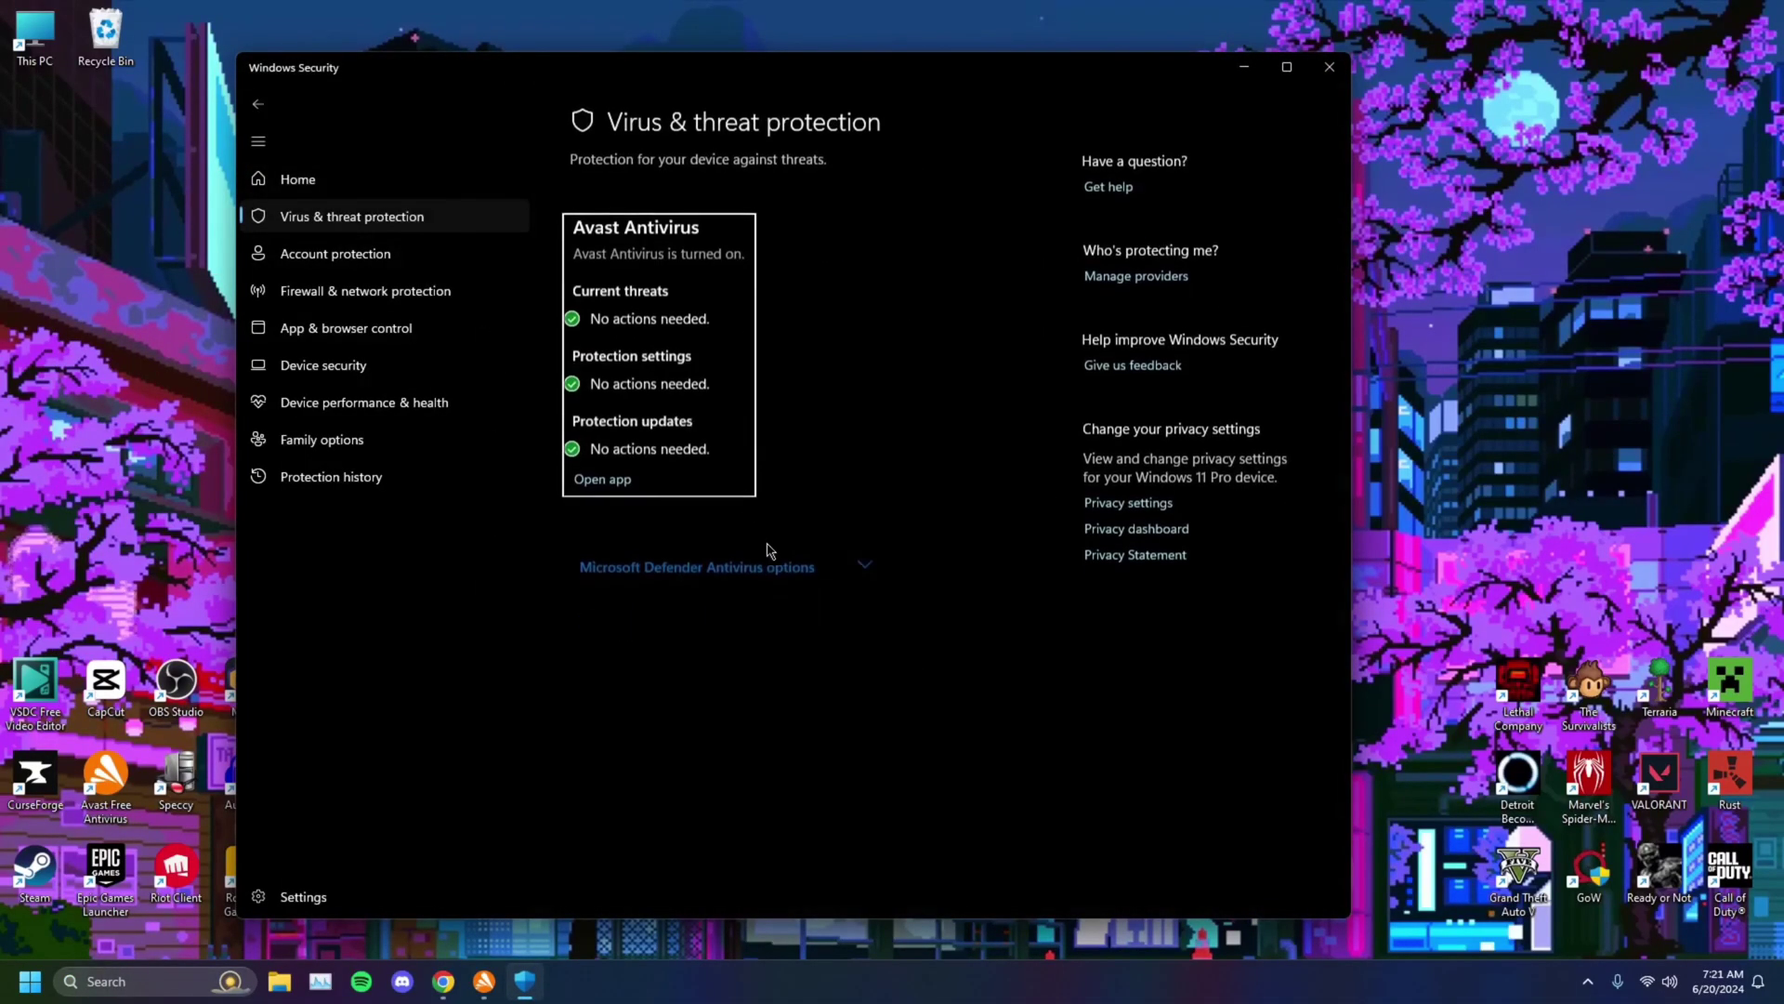
{"action": "left_click", "coordinate": [865, 569]}
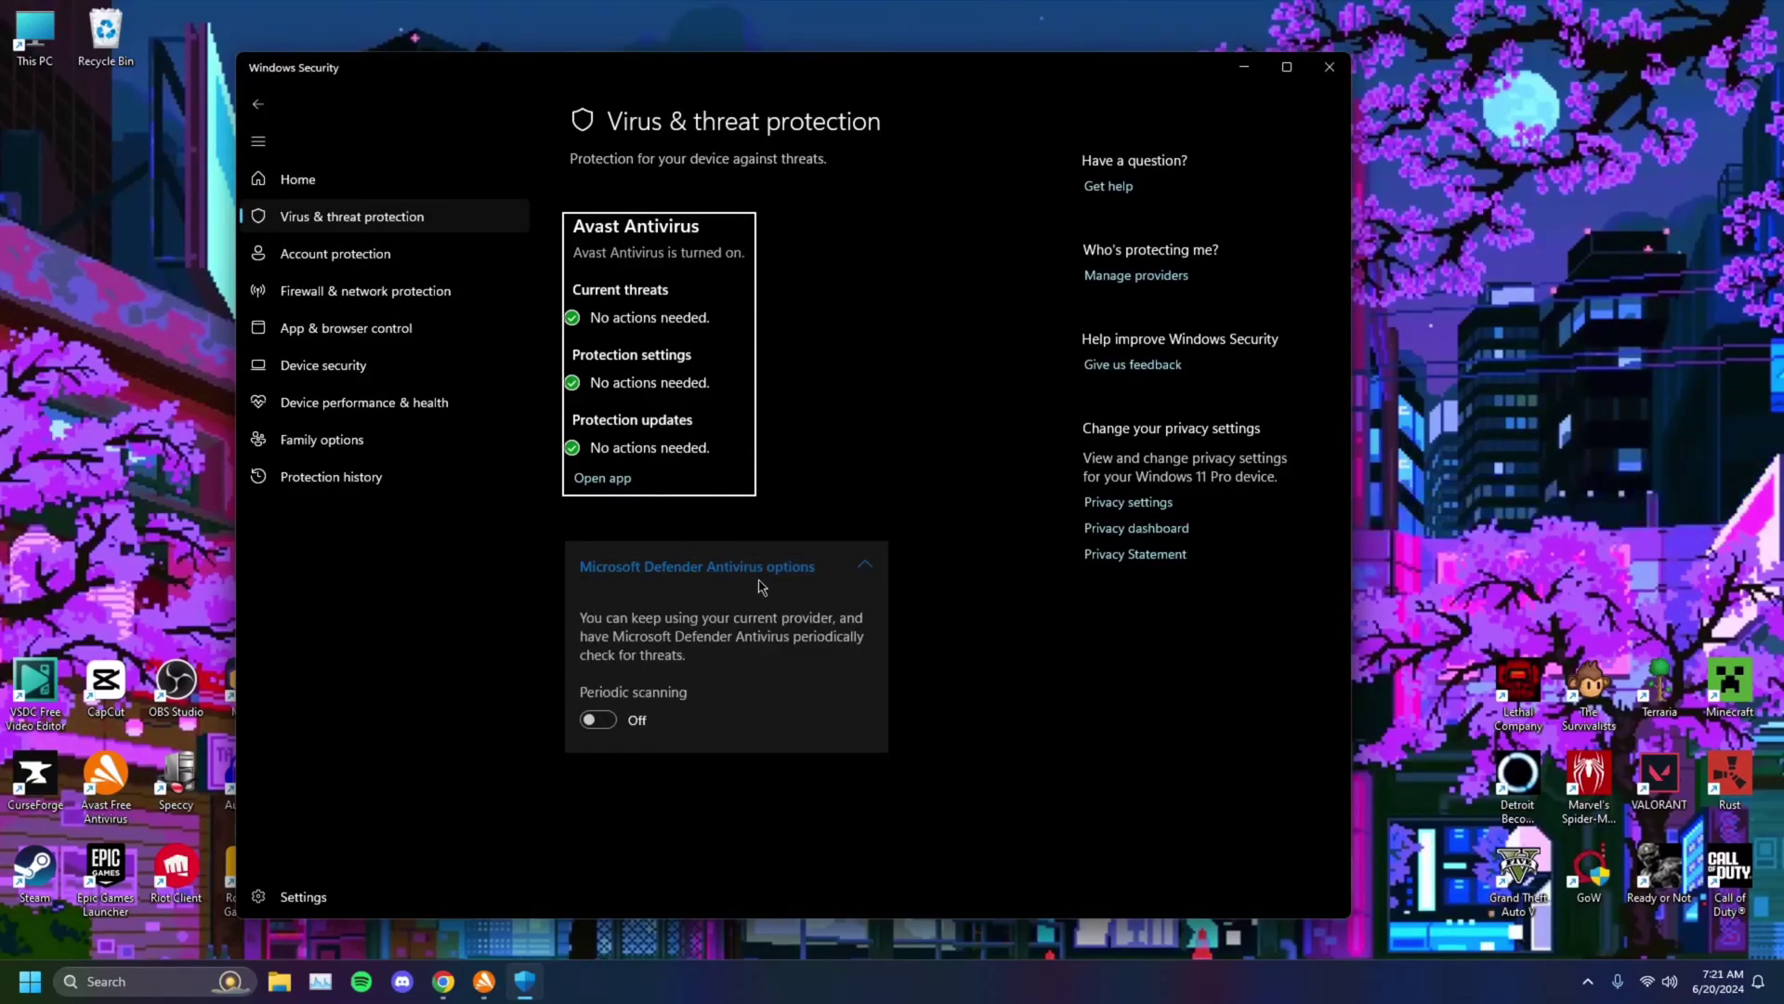
{"action": "left_click", "coordinate": [1329, 67]}
Pause File Shield for 10 minutes in Avast Core Shields, then re-enable Behavior and File Shields
{"action": "left_click", "coordinate": [476, 349]}
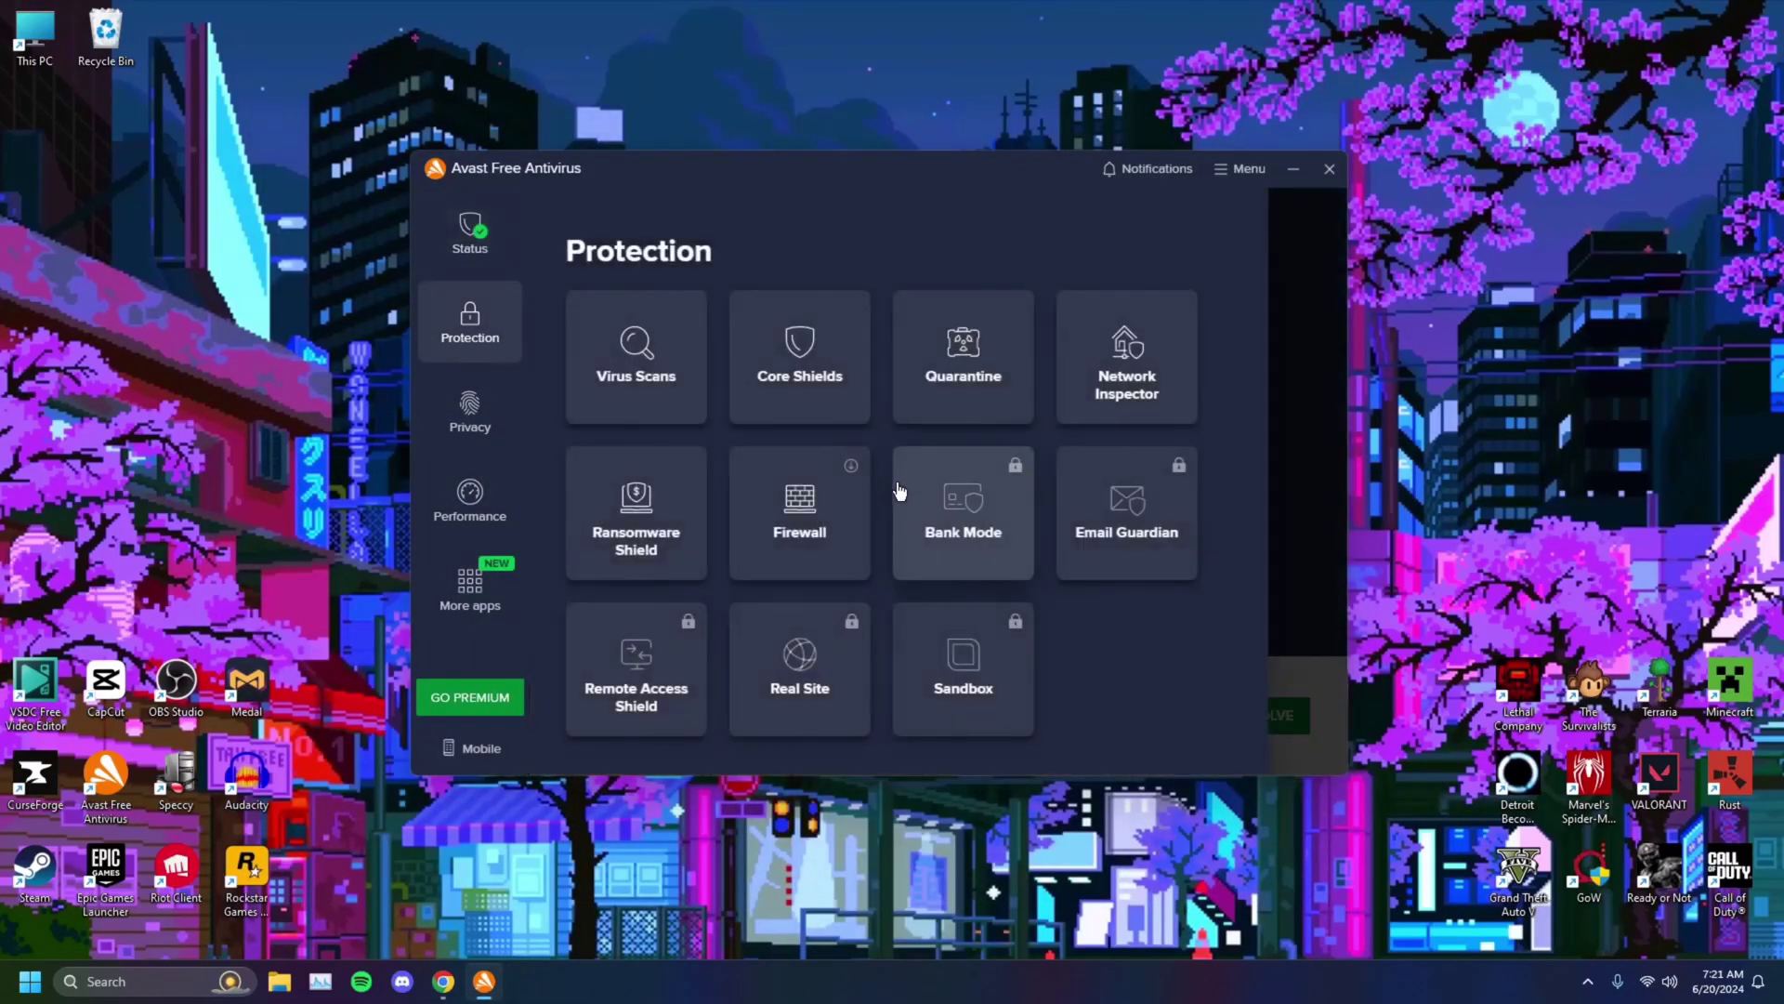
{"action": "left_click", "coordinate": [800, 344]}
{"action": "left_click", "coordinate": [664, 509]}
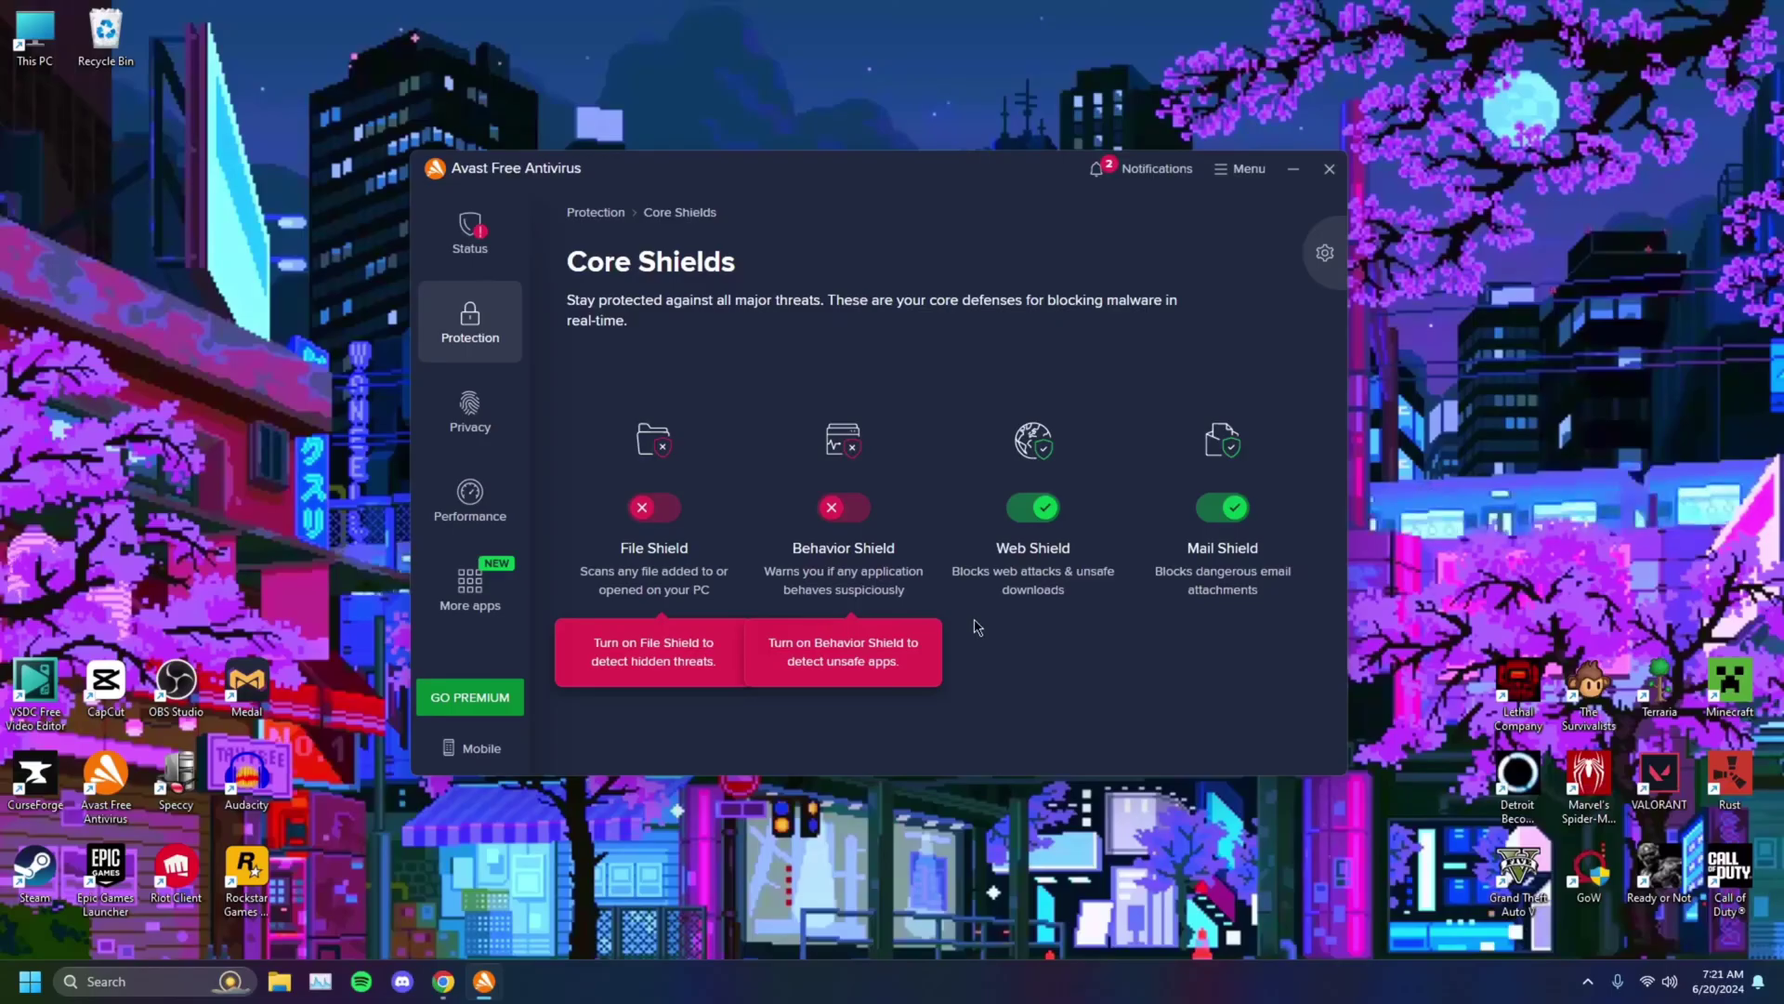
{"action": "left_click", "coordinate": [844, 511]}
{"action": "left_click", "coordinate": [666, 508]}
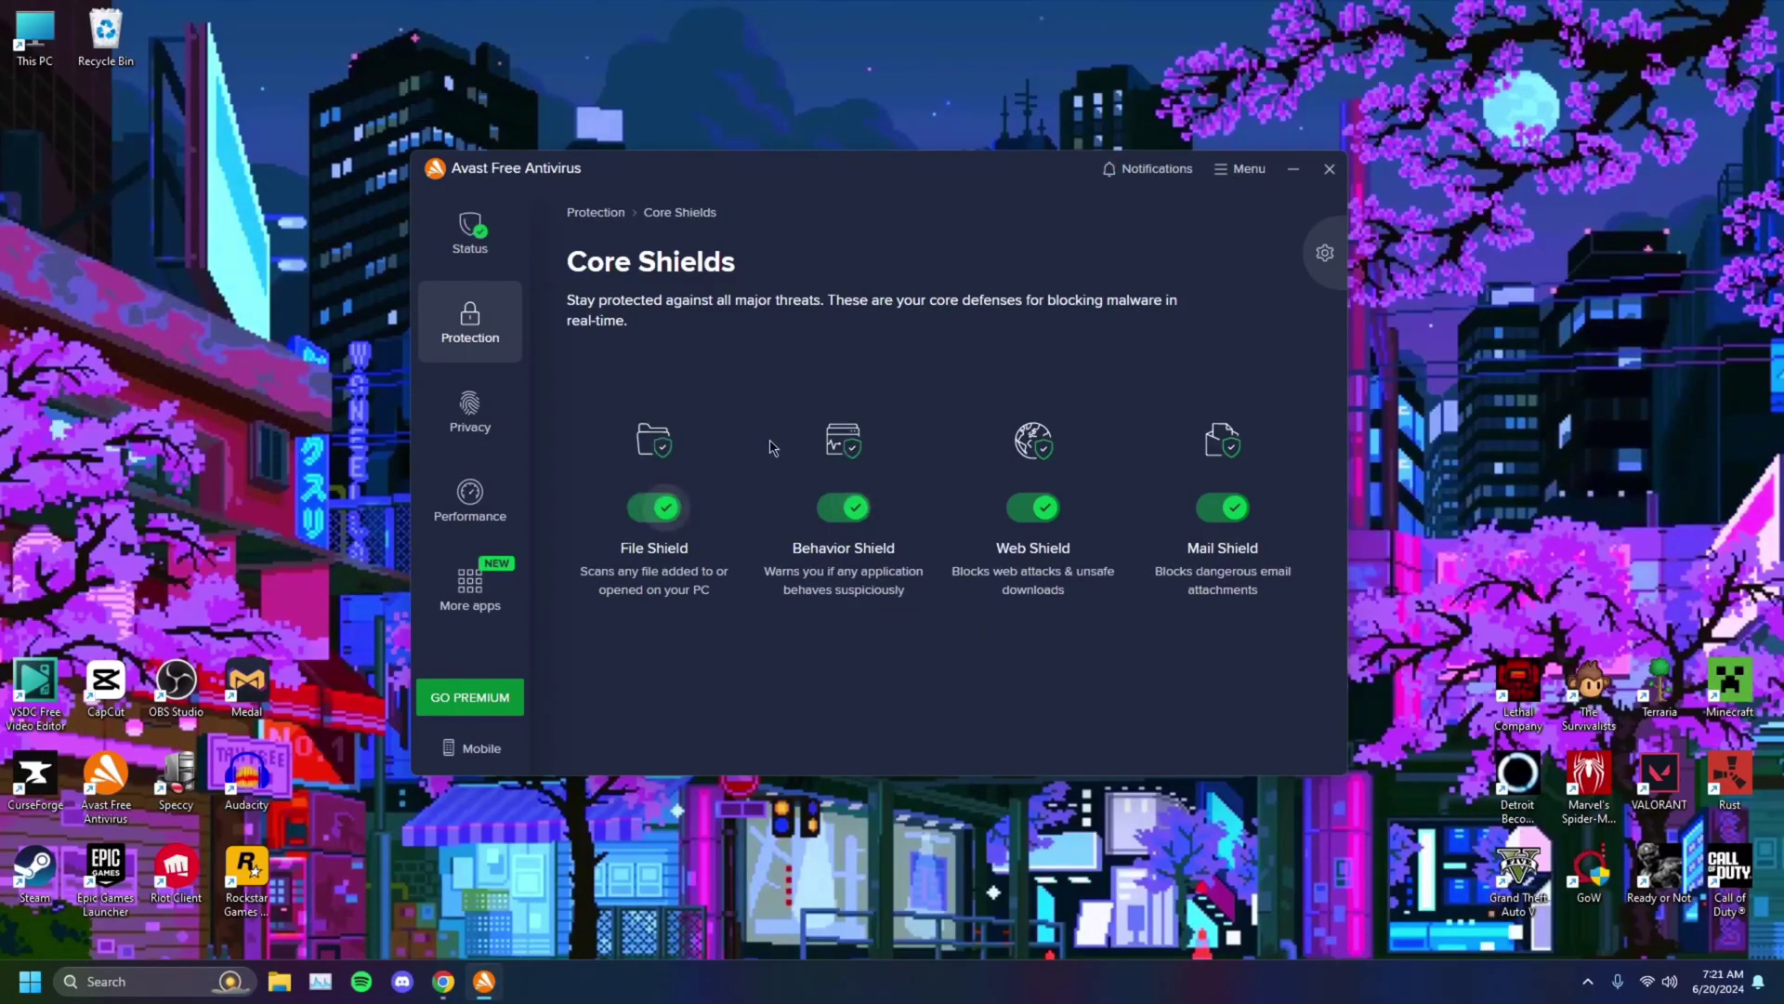
Review the Exceptions list in Avast's settings, then close Avast
{"action": "left_click", "coordinate": [1241, 168]}
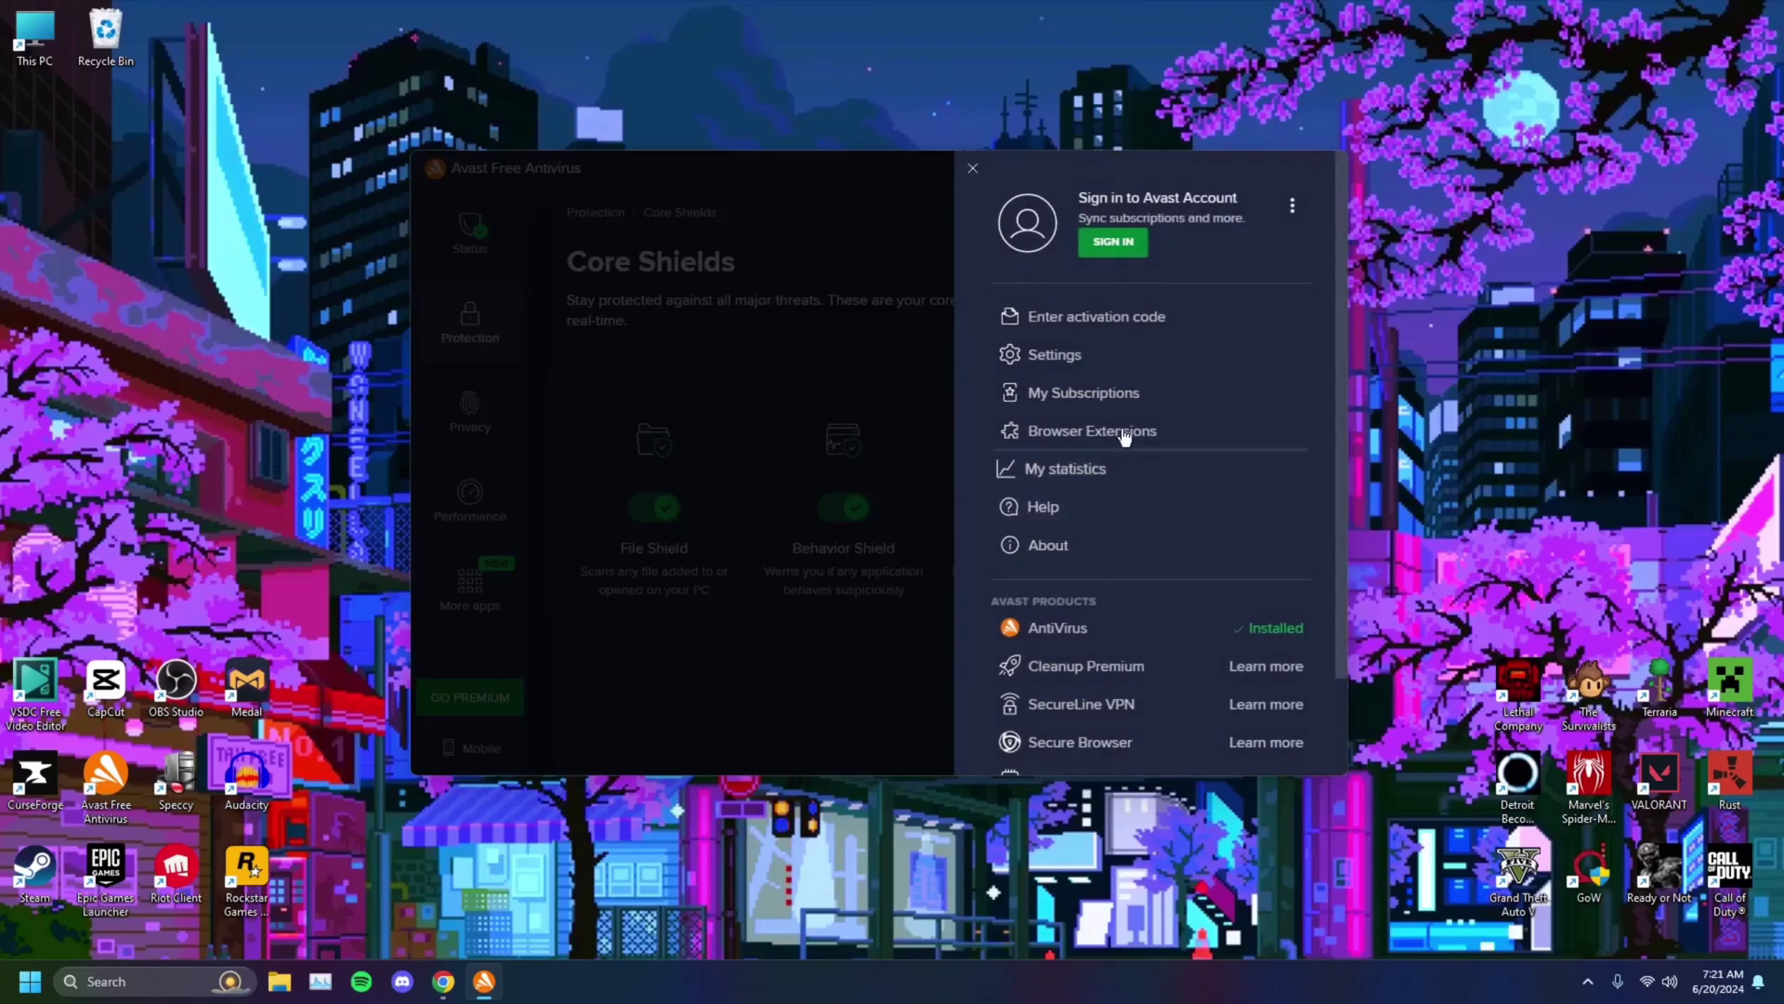
{"action": "left_click", "coordinate": [1106, 358]}
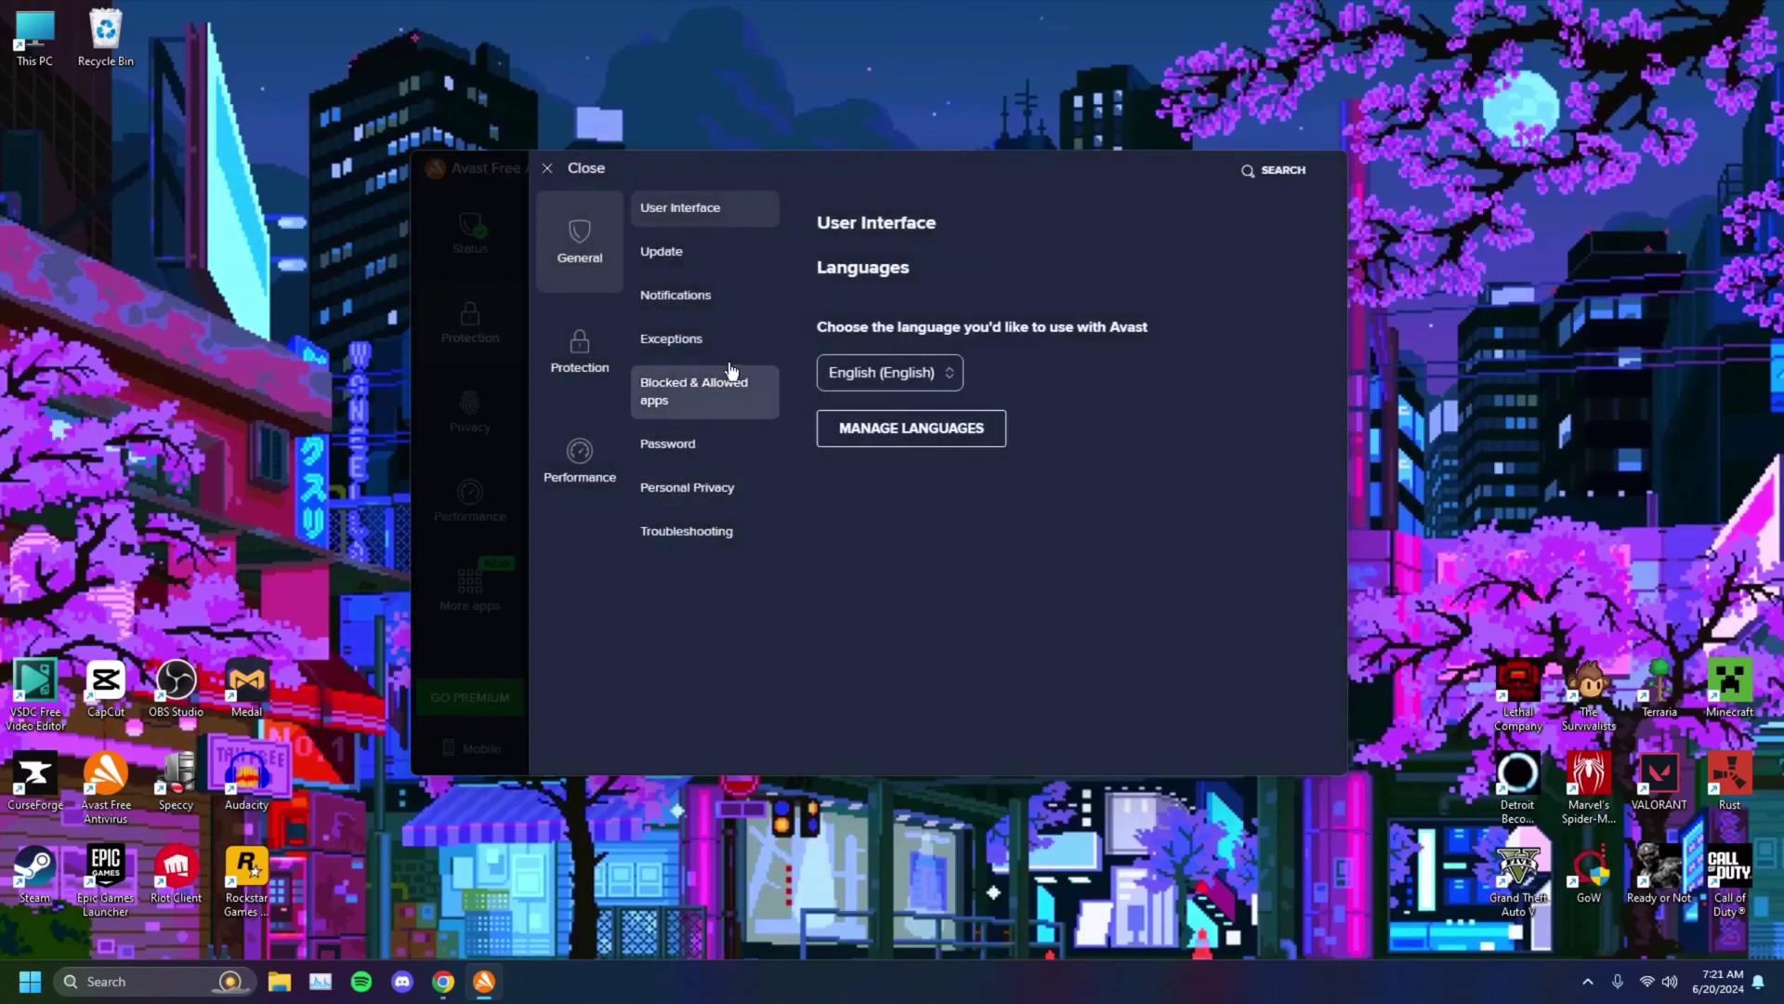
{"action": "left_click", "coordinate": [713, 346]}
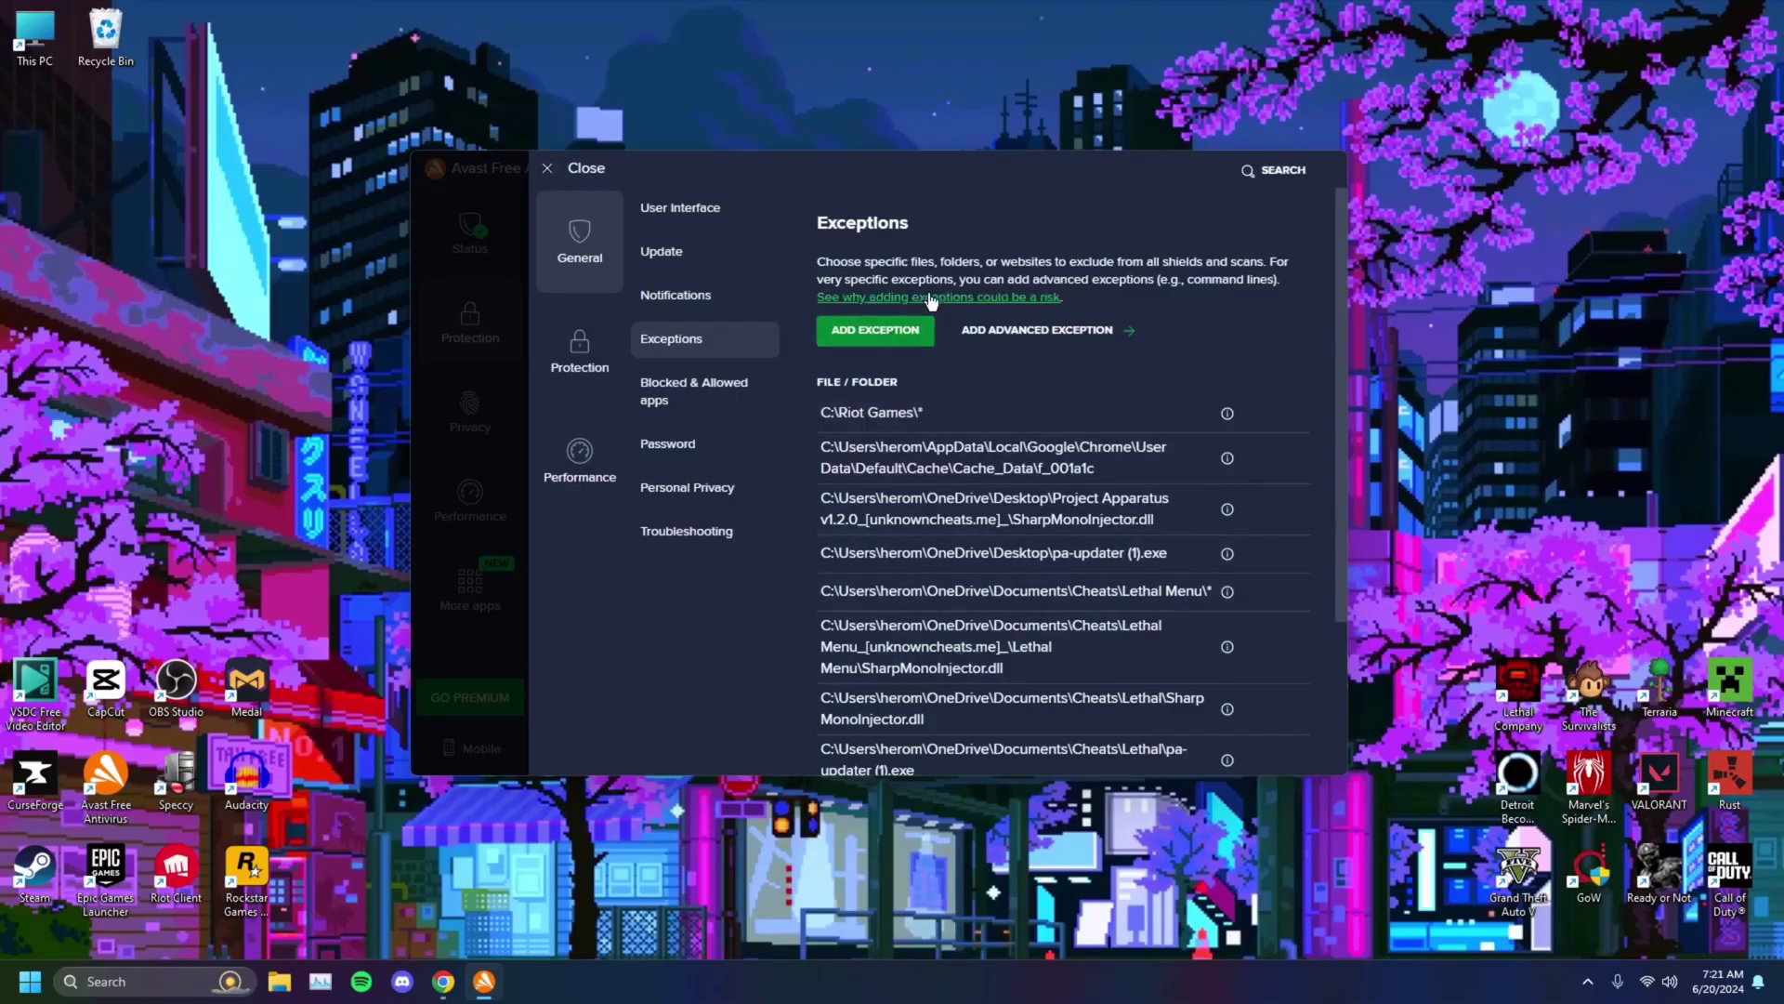
{"action": "key", "text": "Escape"}
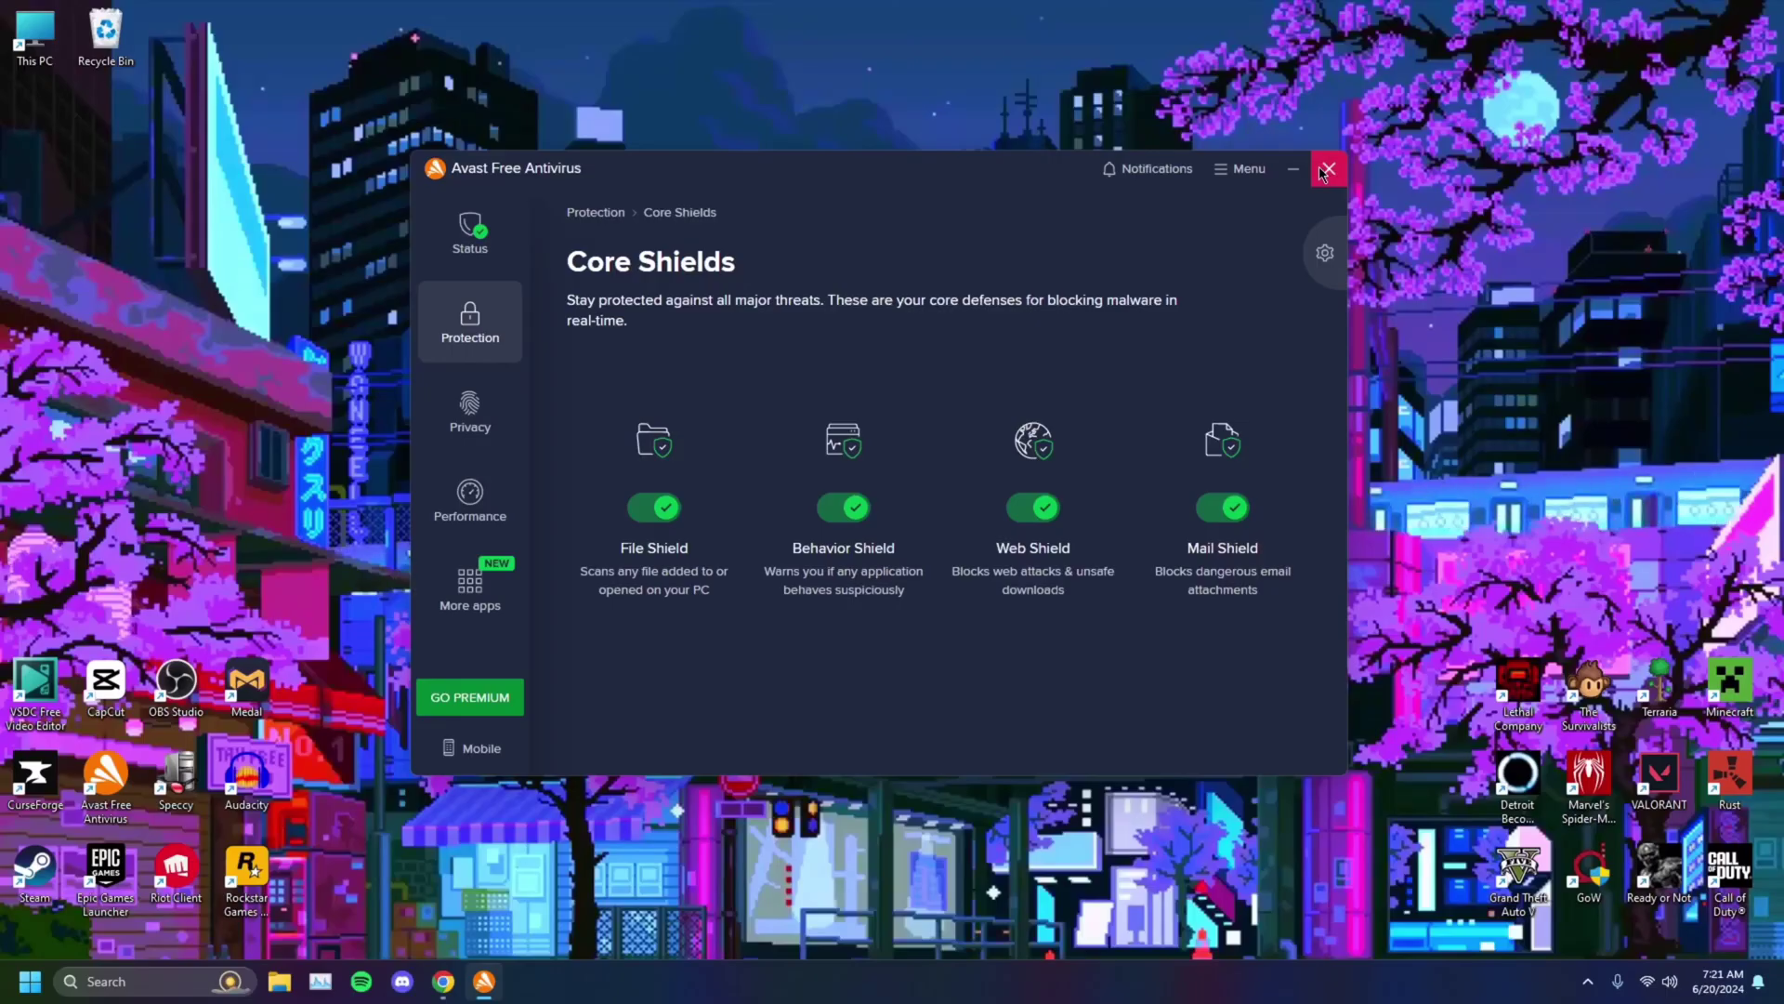
{"action": "left_click", "coordinate": [1324, 174]}
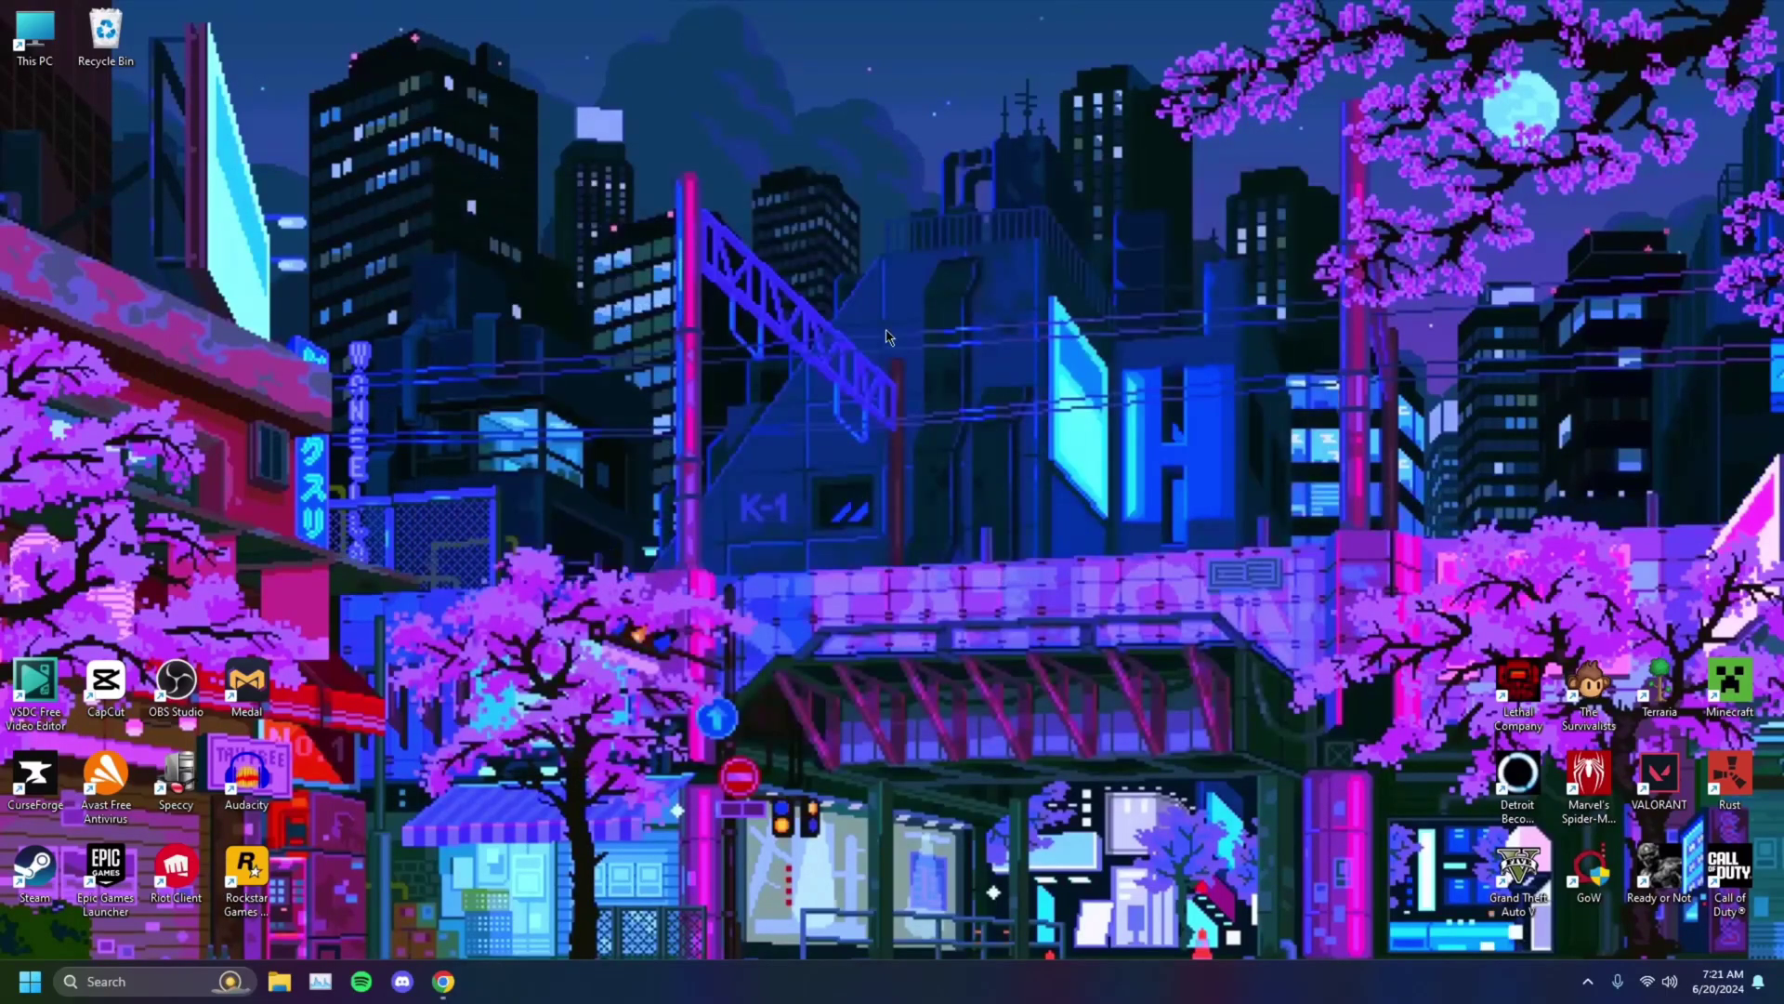